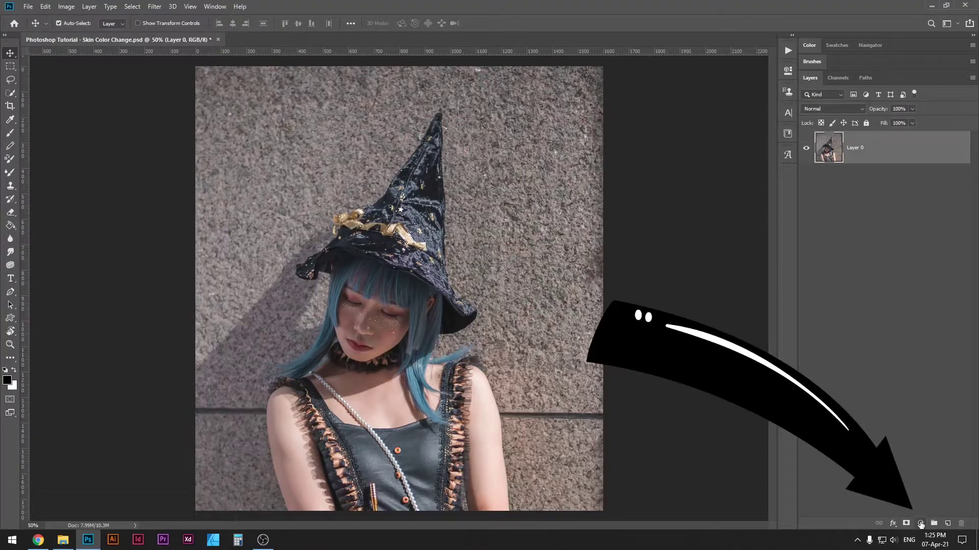
Add a solid color fill layer in bright cyan (#00e4ff) above the photo and set its blend mode to Color.
left_click(921, 524)
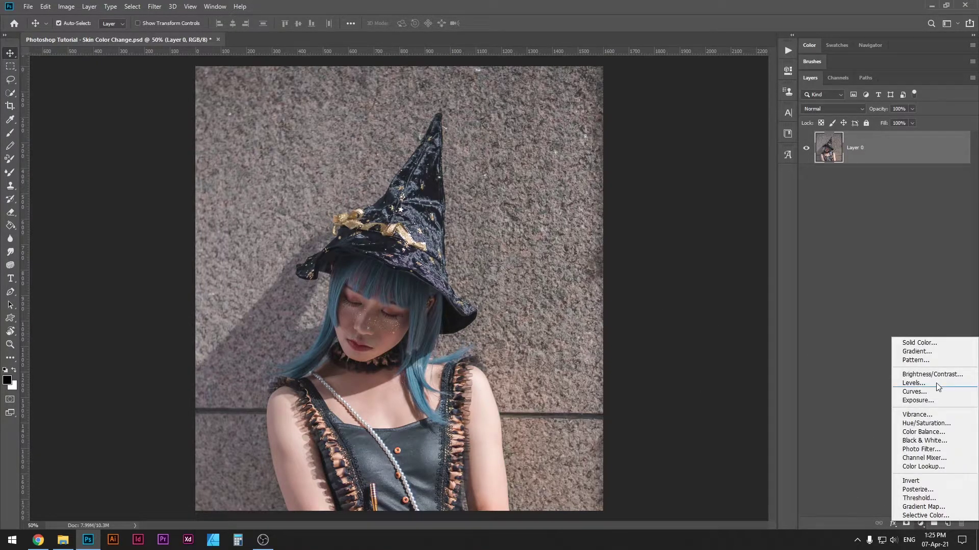
left_click(917, 344)
mouse_move(769, 236)
left_mouse_down()
mouse_move(826, 164)
mouse_move(797, 204)
mouse_move(785, 156)
mouse_move(841, 155)
mouse_move(846, 225)
mouse_move(850, 158)
mouse_move(858, 164)
left_mouse_up()
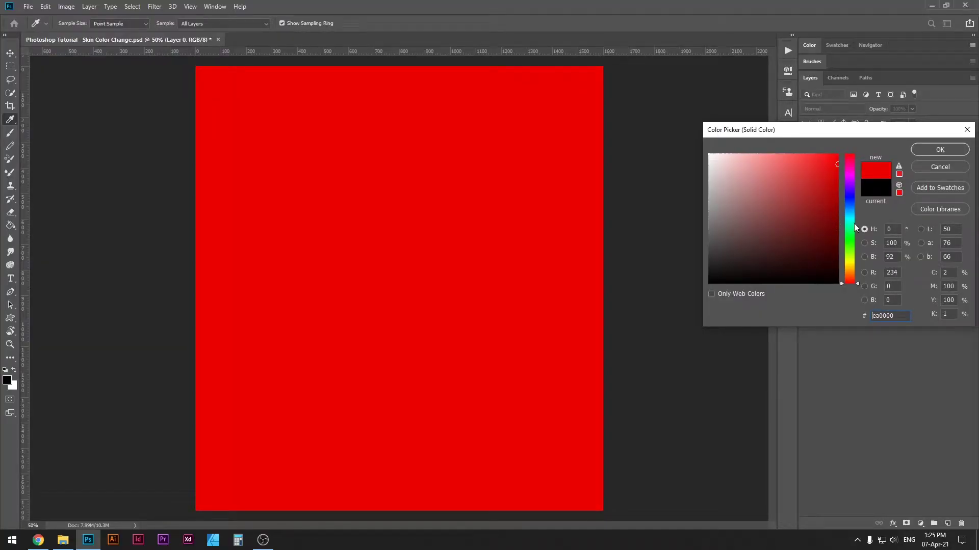
left_click_drag(854, 225, 852, 216)
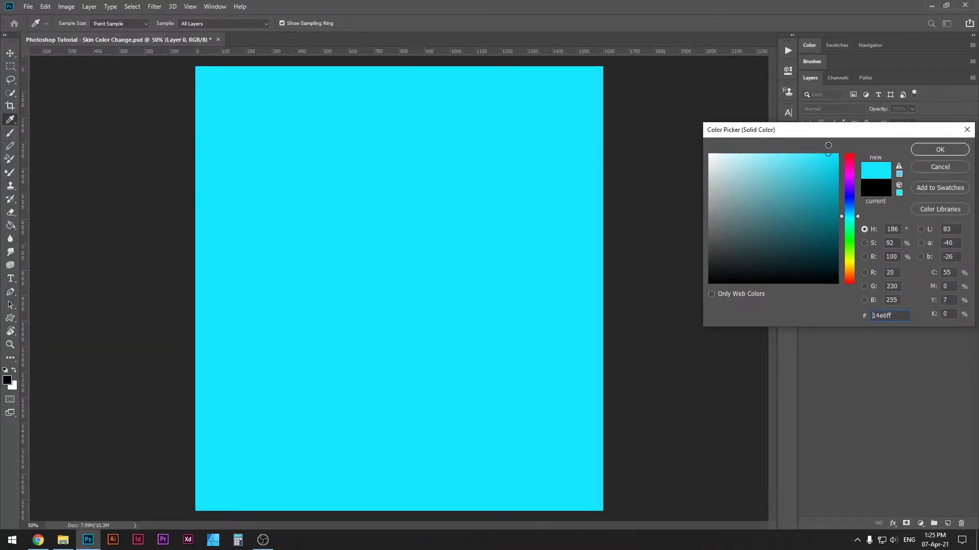
left_click_drag(838, 158, 840, 141)
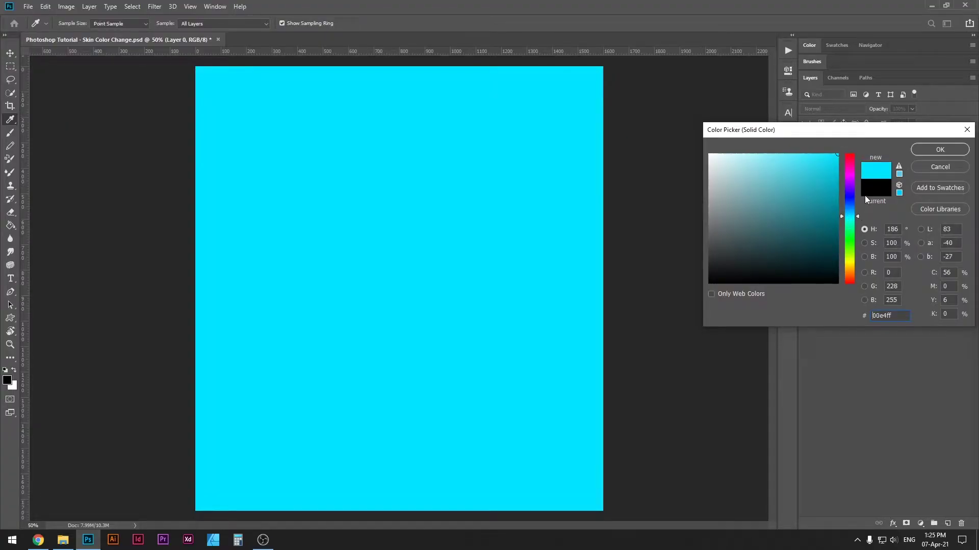
left_click(929, 148)
left_click(829, 108)
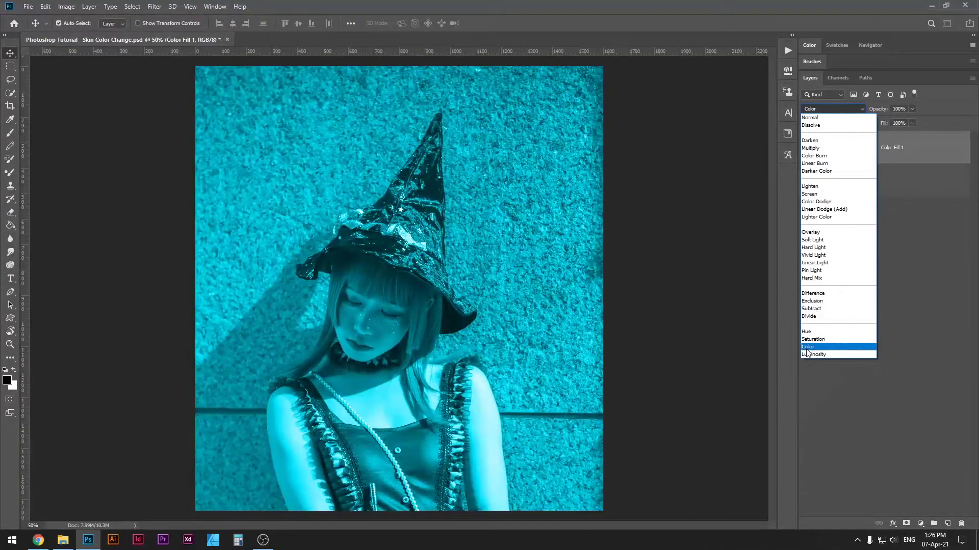
left_click(807, 348)
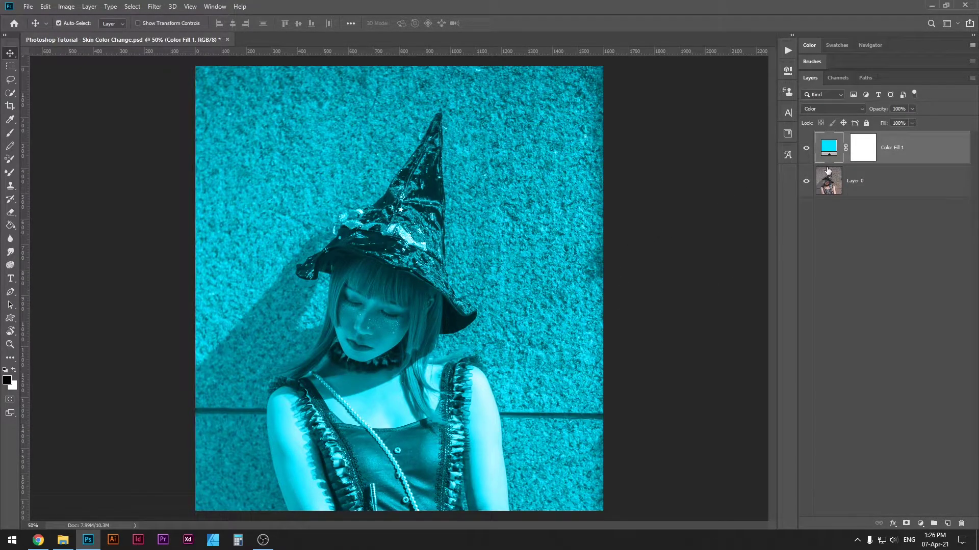
Fill the color fill layer's mask with black to hide the cyan over the whole photo.
left_click(867, 148)
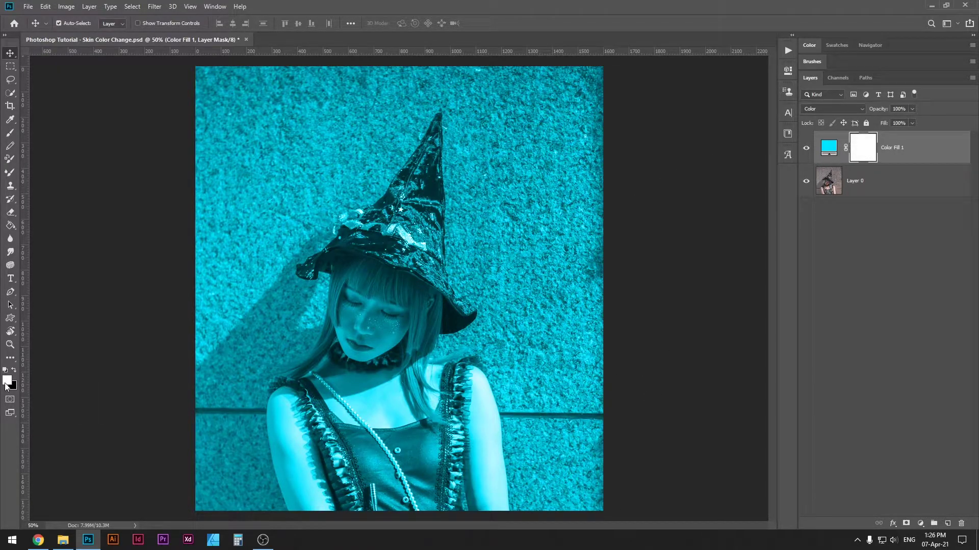
key("x")
key("x")
key("x")
key("x")
key("x")
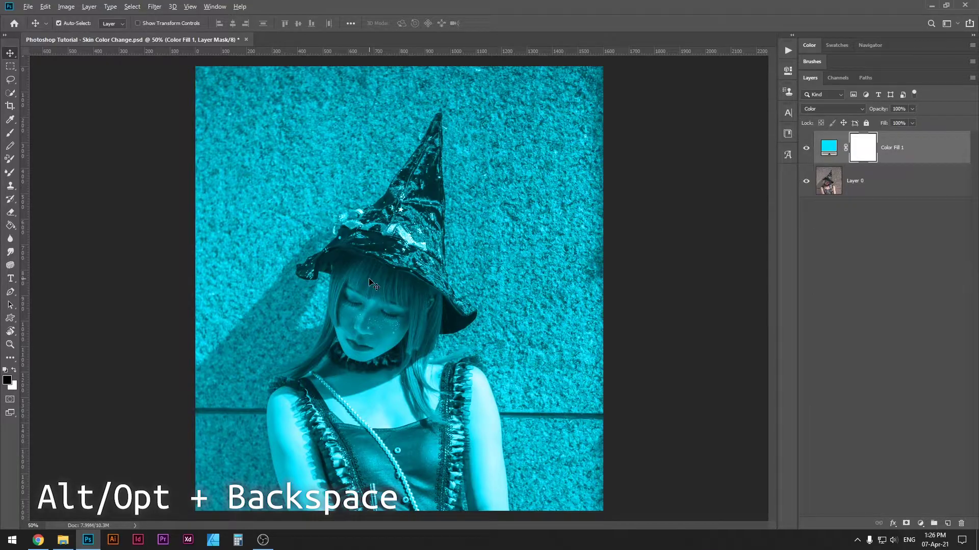
key("alt+BackSpace")
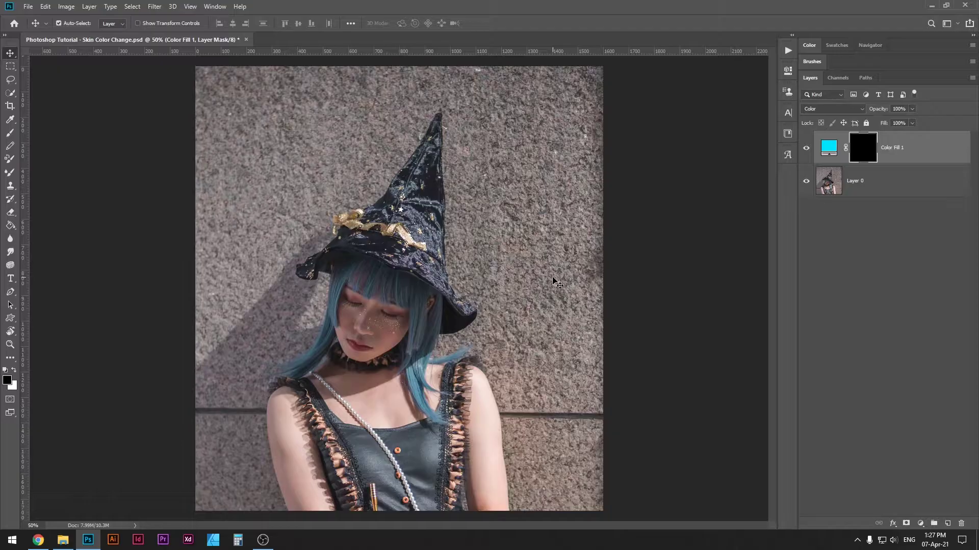
Paint white on the mask with a soft brush of about 148 px over the skin of the lower arm beside the ruffles.
key("b")
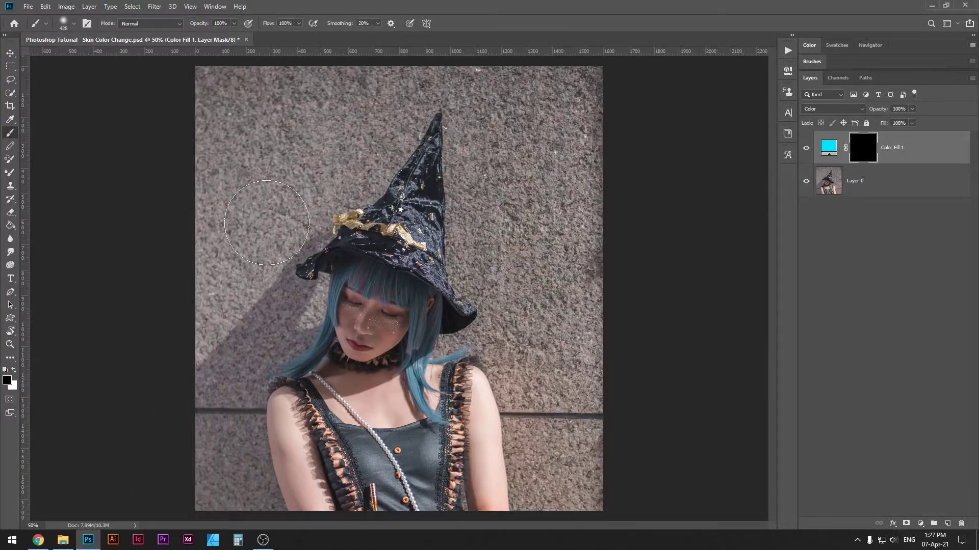
key("x")
key("b")
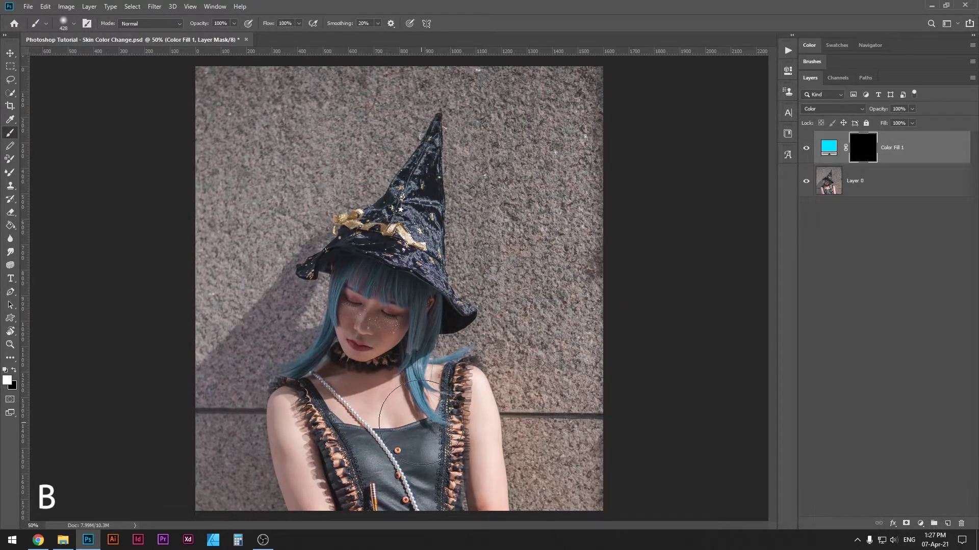
scroll(352, 415, "up", 5)
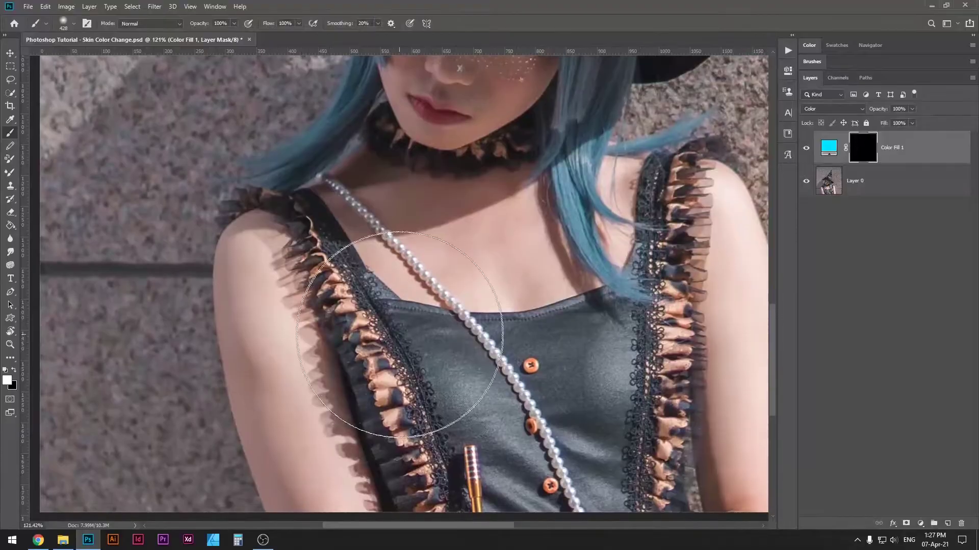
right_click(400, 335, "alt")
scroll(408, 326, "down", 4)
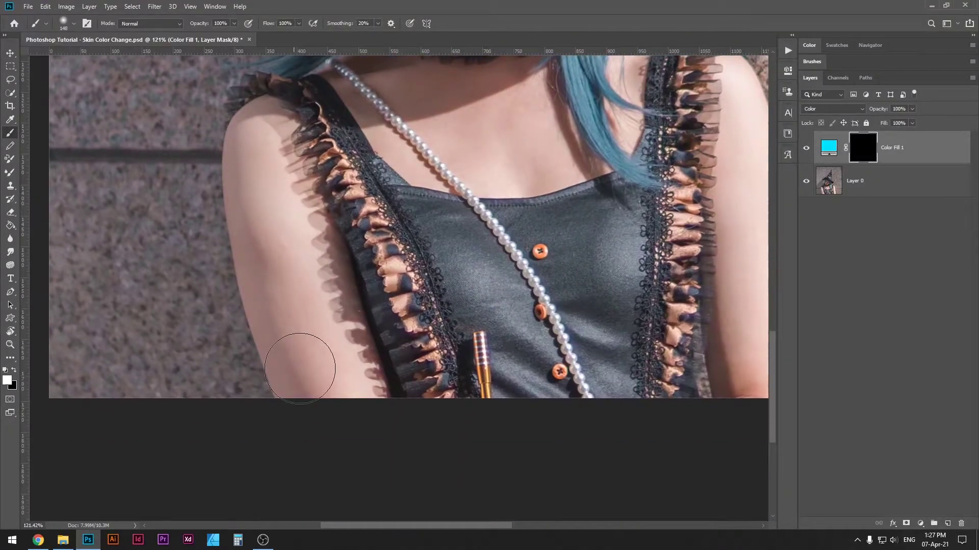
mouse_move(305, 357)
left_mouse_down()
mouse_move(321, 336)
mouse_move(337, 385)
left_mouse_up()
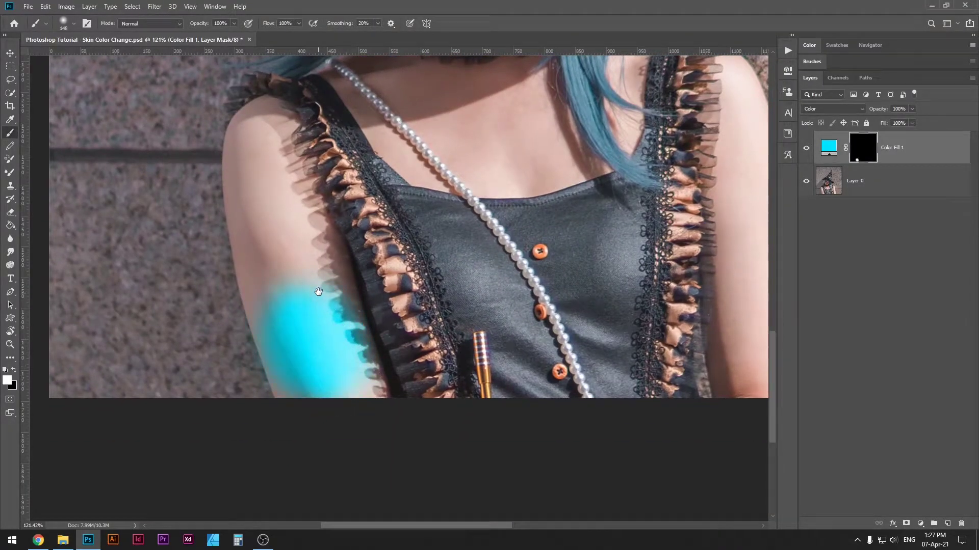
left_click_drag(397, 261, 369, 332)
scroll(369, 333, "down", 5)
scroll(386, 271, "up", 3)
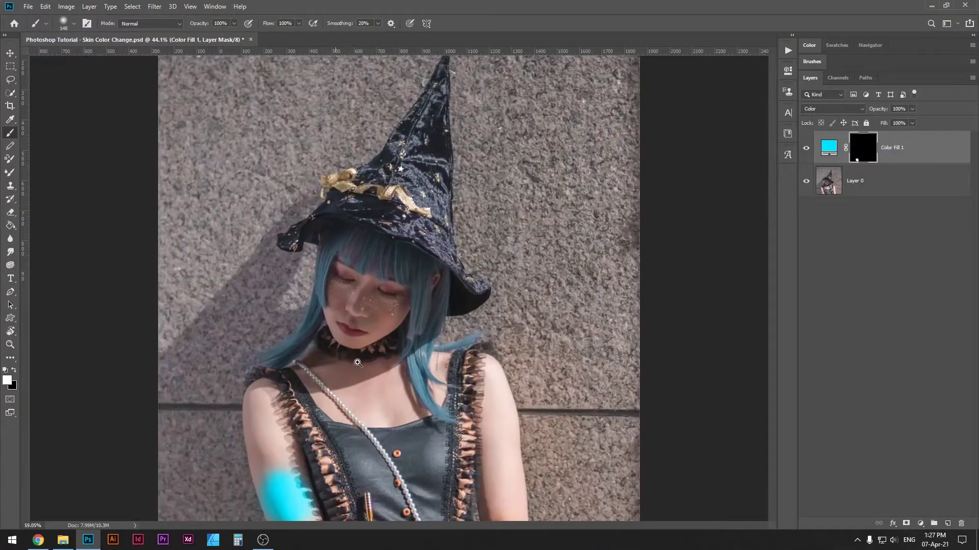
scroll(385, 270, "up", 4)
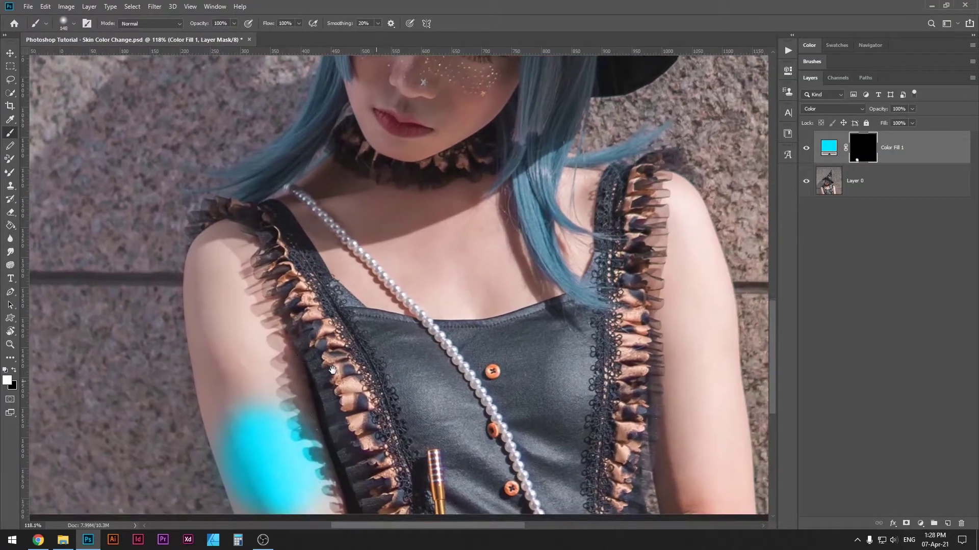
left_click_drag(418, 361, 306, 361)
left_click_drag(155, 372, 341, 408)
Examine the partly painted arm, the face and the whole portrait at different magnifications.
scroll(337, 411, "up", 3)
scroll(321, 367, "down", 2)
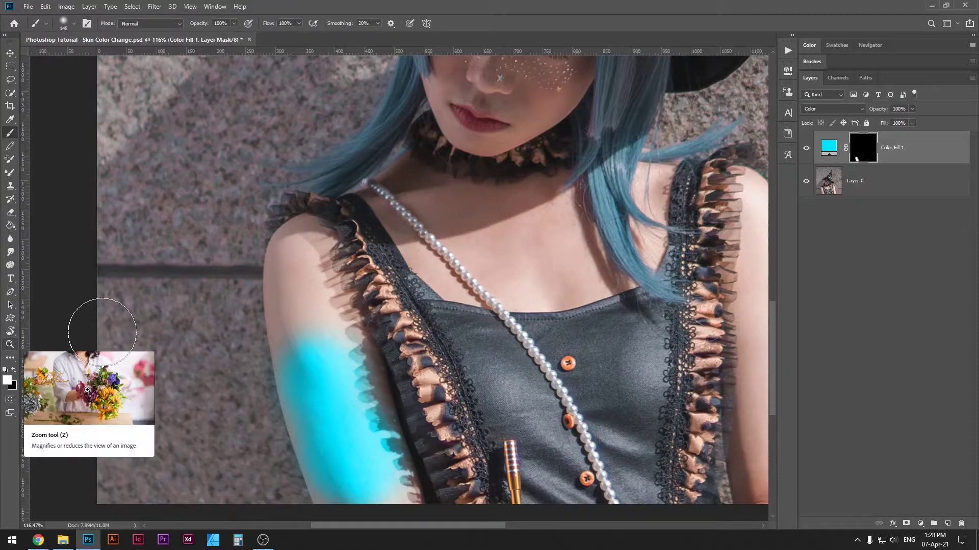
left_click_drag(381, 384, 362, 388)
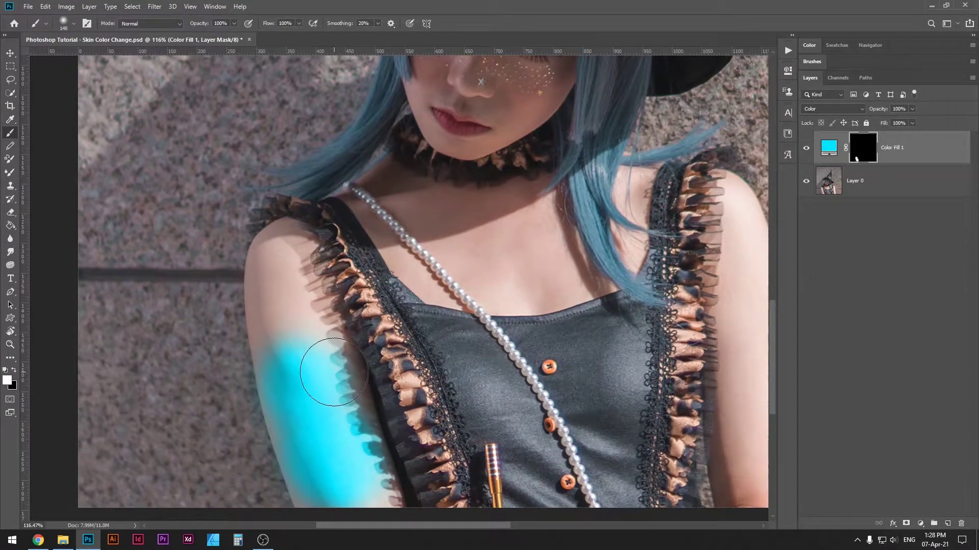
scroll(334, 372, "down", 2)
scroll(332, 373, "up", 4)
scroll(329, 374, "down", 3)
scroll(328, 374, "up", 2)
left_click_drag(333, 439, 311, 397)
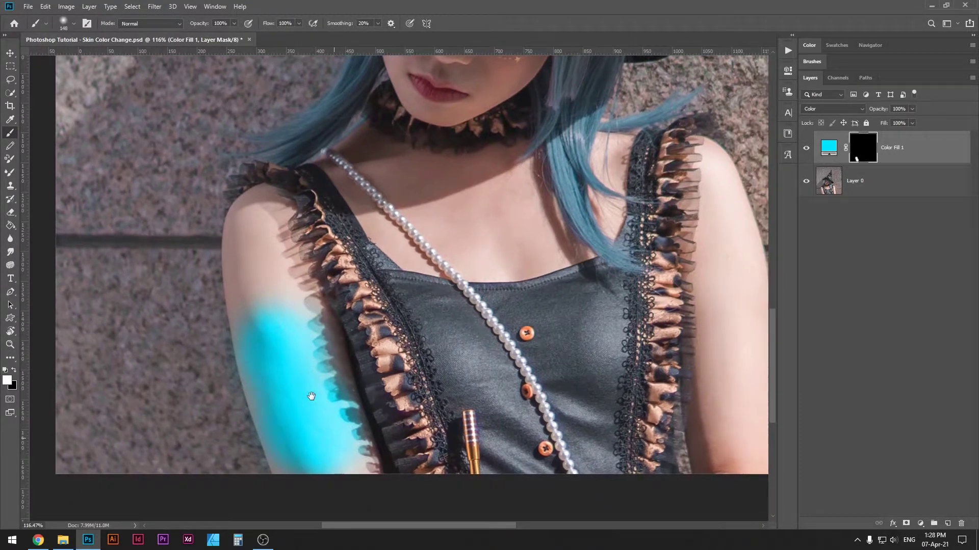
scroll(341, 344, "down", 5)
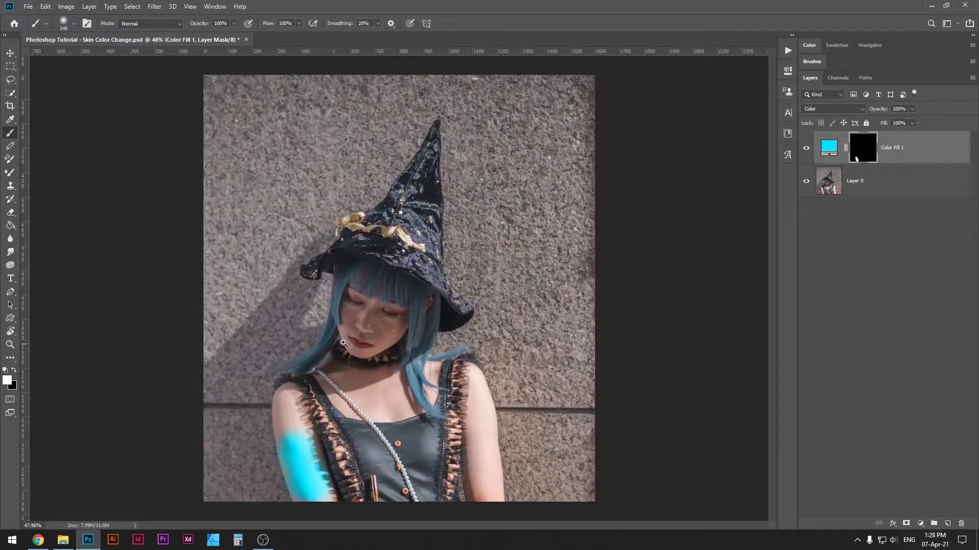
scroll(347, 341, "up", 7)
left_click_drag(437, 320, 336, 322)
scroll(335, 322, "down", 5)
scroll(408, 334, "up", 3)
left_click_drag(414, 335, 342, 314)
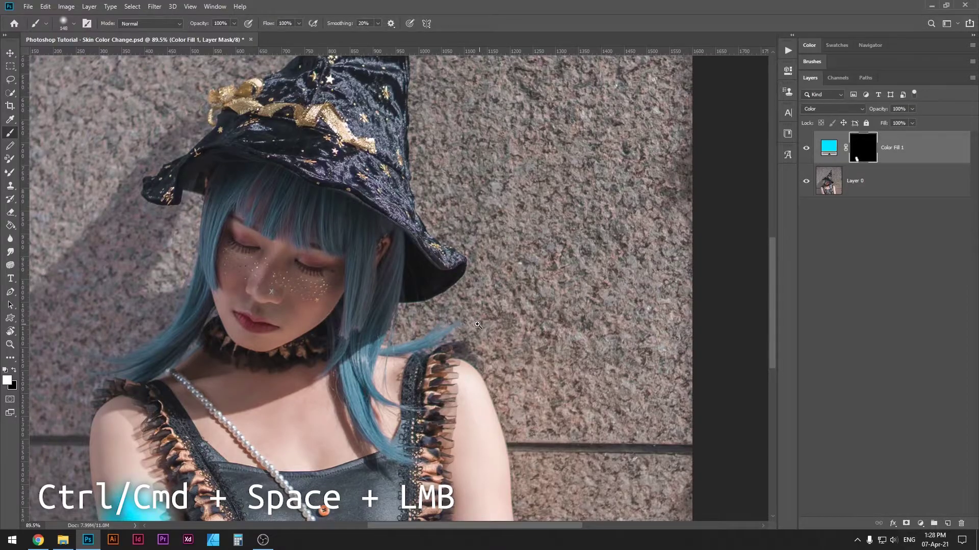
left_click_drag(478, 325, 431, 336)
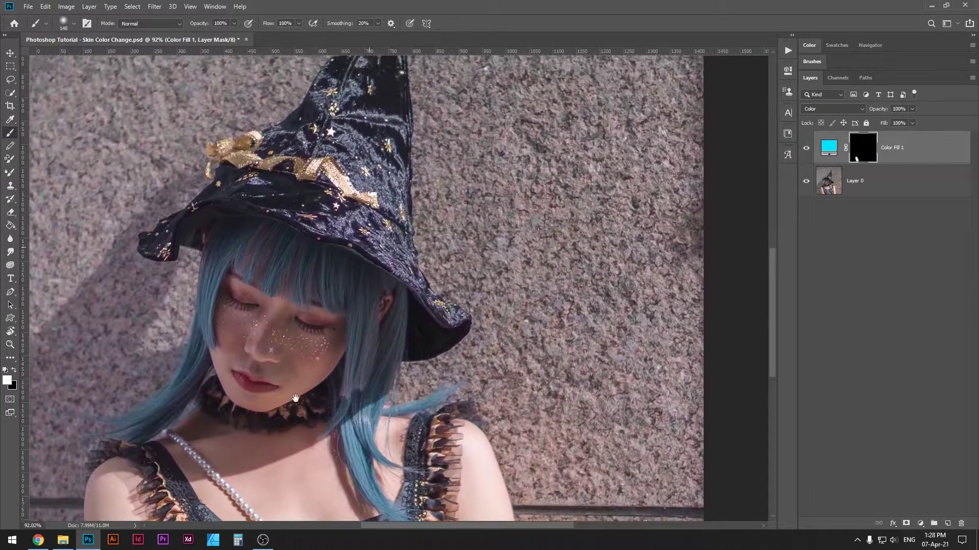
Look over the hat, hair, face and partly painted arm at close range.
left_click_drag(296, 399, 488, 265)
left_click_drag(488, 265, 255, 331)
scroll(422, 284, "down", 4)
left_click_drag(471, 301, 204, 153)
left_click_drag(406, 272, 603, 300)
scroll(602, 300, "left", 5)
scroll(454, 290, "up", 5)
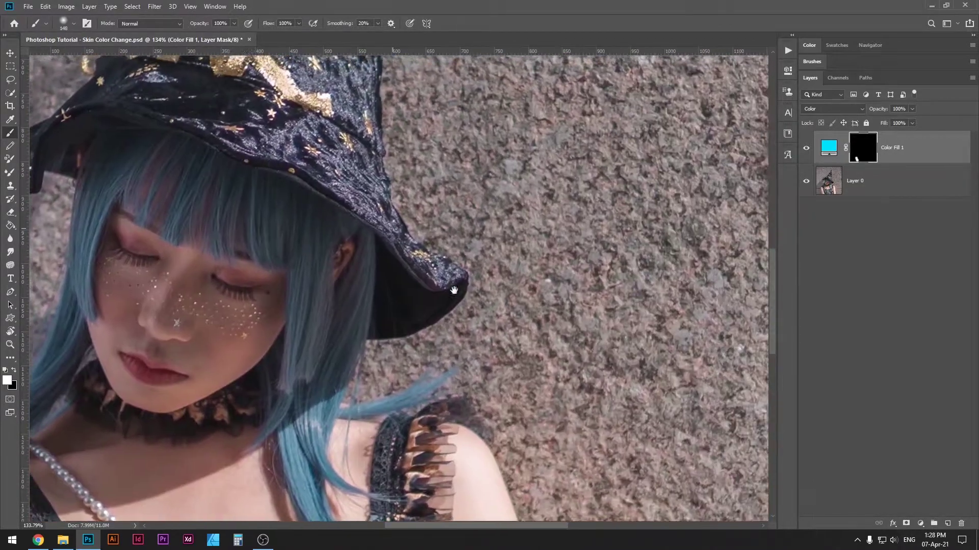
mouse_move(454, 290)
left_mouse_down()
mouse_move(433, 339)
mouse_move(371, 299)
mouse_move(454, 316)
mouse_move(423, 272)
mouse_move(444, 199)
left_mouse_up()
left_click_drag(363, 330, 417, 181)
left_click_drag(336, 292, 375, 158)
left_click_drag(366, 275, 389, 168)
left_click_drag(364, 219, 348, 289)
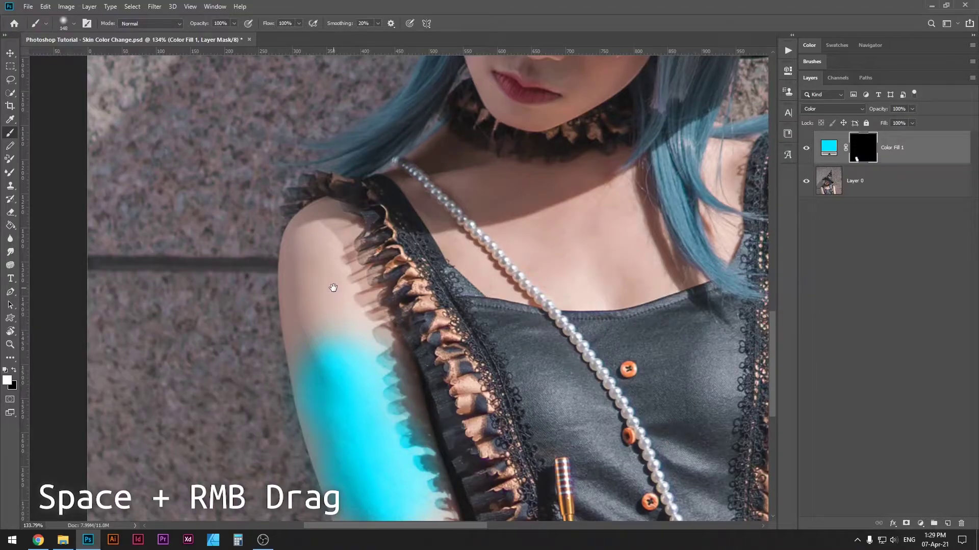
left_click_drag(333, 288, 324, 328)
mouse_move(659, 220)
left_mouse_down()
mouse_move(380, 188)
mouse_move(555, 217)
mouse_move(371, 290)
mouse_move(480, 203)
mouse_move(780, 286)
mouse_move(358, 282)
mouse_move(351, 331)
left_mouse_up()
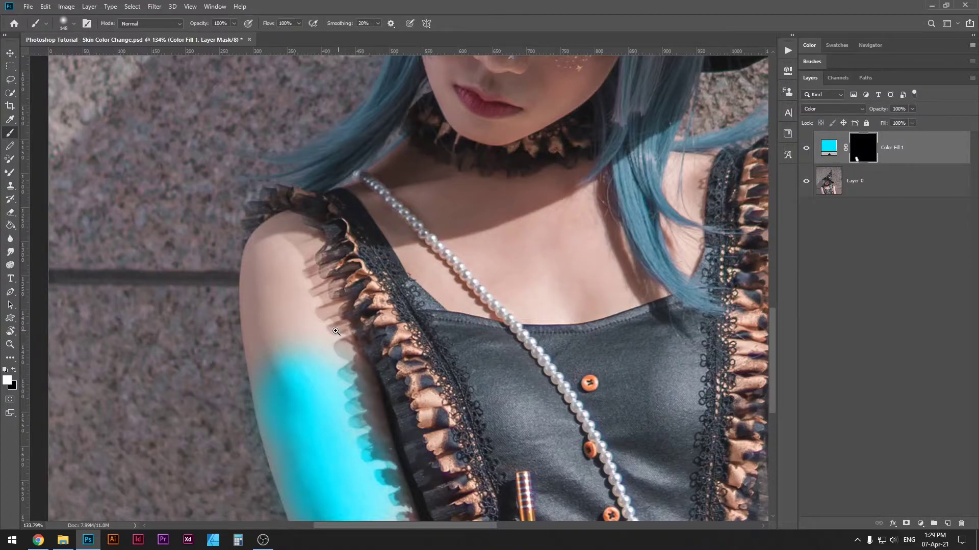
Reduce the brush to 96 px and paint the arm's skin in white on the mask down to the photo's lower edge.
left_click_drag(336, 331, 360, 350)
mouse_move(360, 349)
left_mouse_down()
mouse_move(342, 268)
mouse_move(306, 285)
mouse_move(319, 248)
mouse_move(417, 229)
mouse_move(365, 305)
mouse_move(327, 312)
left_mouse_up()
mouse_move(389, 323)
left_mouse_down()
mouse_move(375, 408)
mouse_move(341, 334)
mouse_move(352, 357)
mouse_move(384, 330)
left_mouse_up()
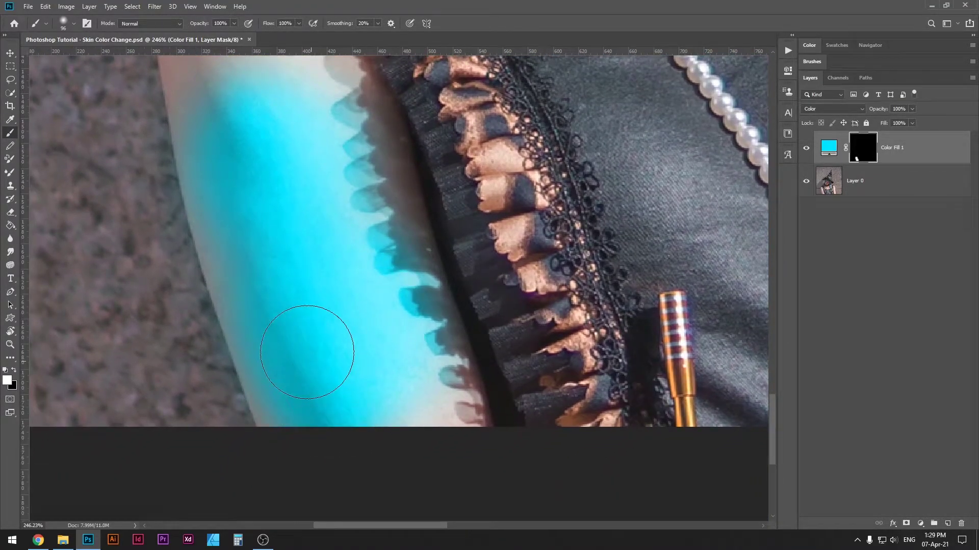
mouse_move(393, 375)
left_mouse_down()
mouse_move(434, 409)
mouse_move(400, 341)
left_mouse_up()
left_click_drag(327, 322, 334, 422)
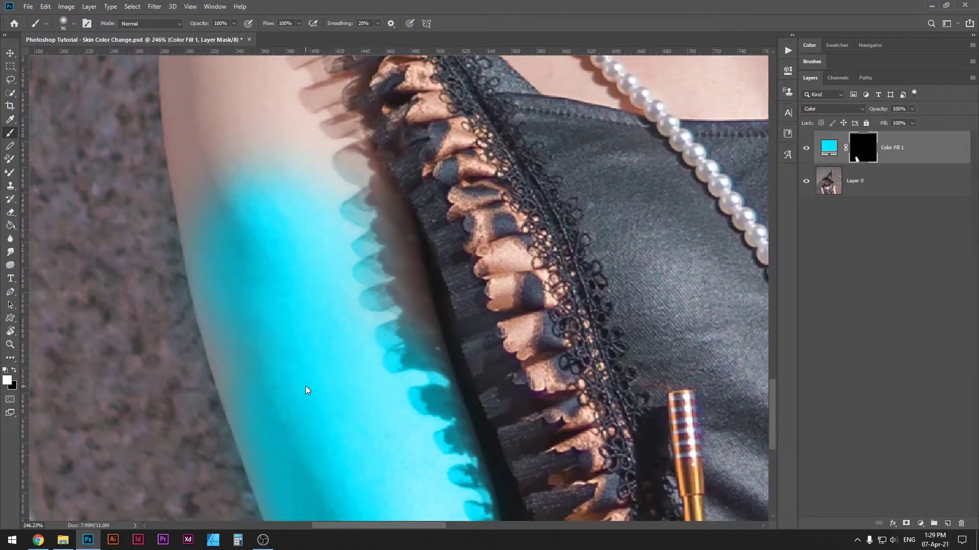
Reduce the brush to 72 px and paint the upper arm and shoulder in white on the mask, up to the ruffles.
key("[")
left_click_drag(266, 284, 290, 381)
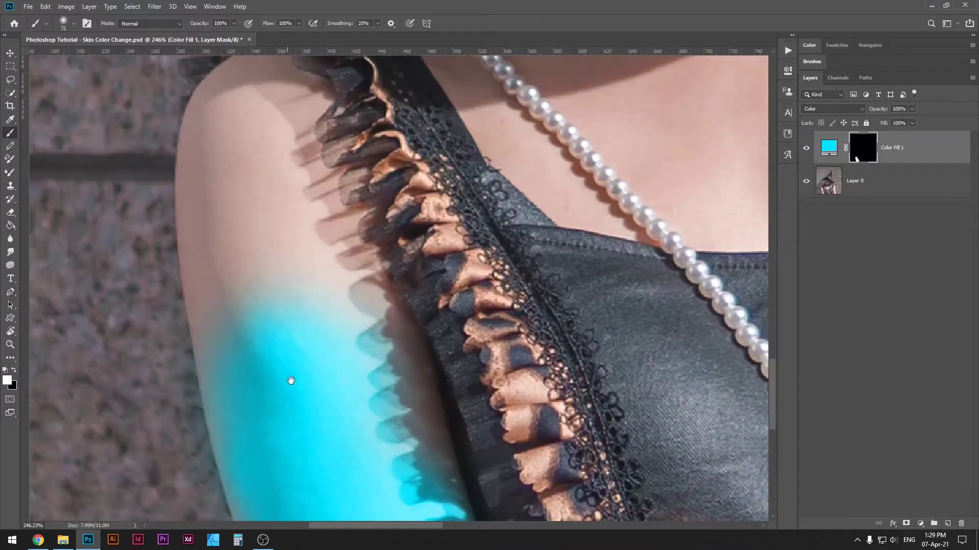
mouse_move(332, 240)
left_mouse_down()
mouse_move(350, 328)
mouse_move(383, 404)
left_mouse_up()
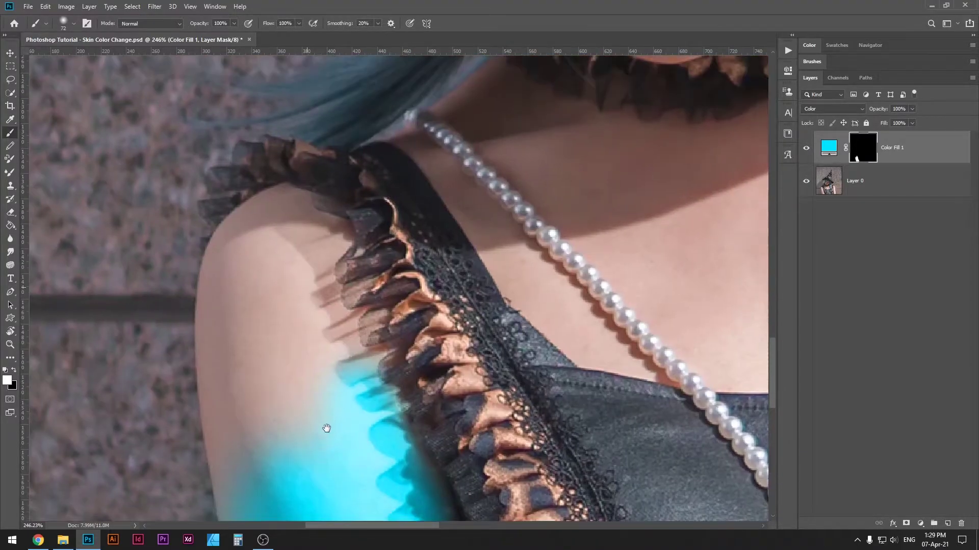
mouse_move(295, 324)
left_mouse_down()
mouse_move(303, 439)
mouse_move(282, 464)
mouse_move(272, 283)
left_mouse_up()
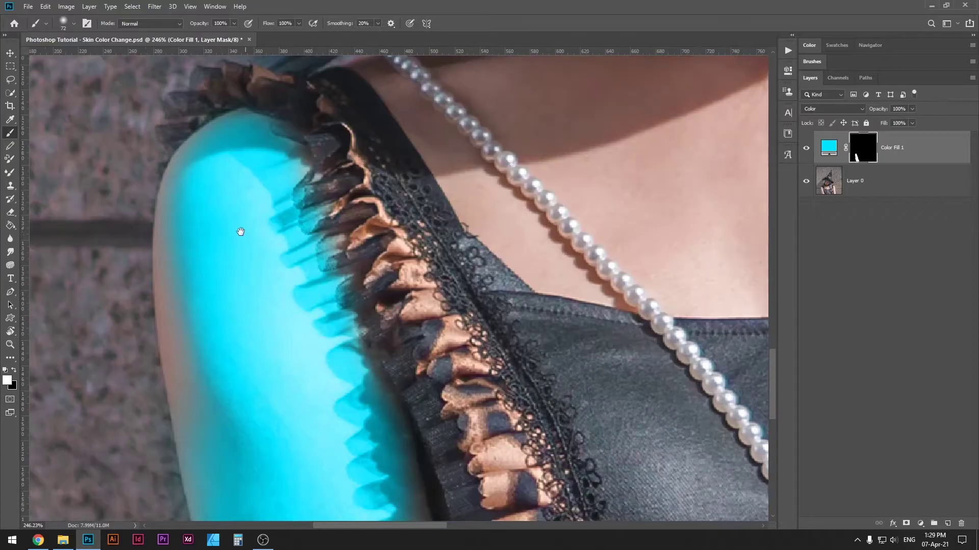
left_click_drag(240, 232, 299, 281)
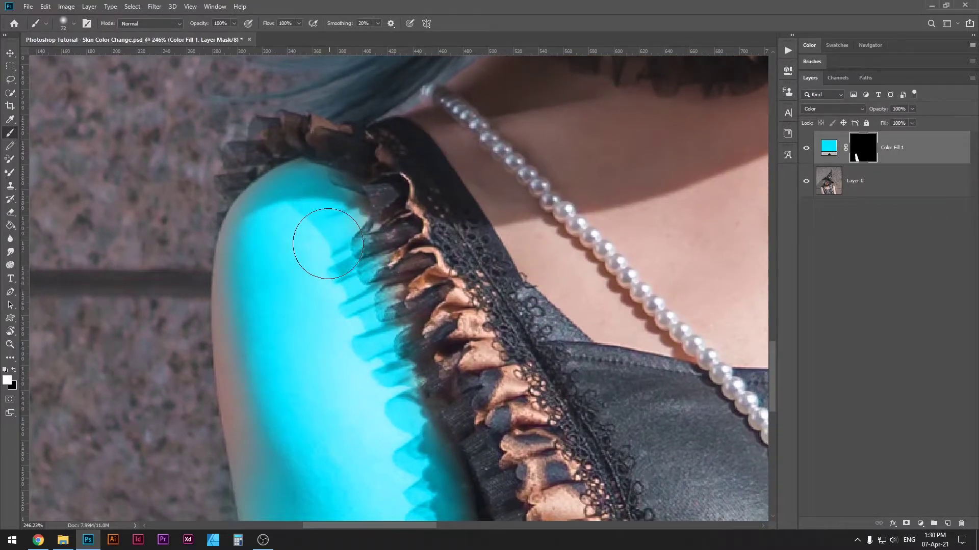
left_click_drag(325, 328, 345, 336)
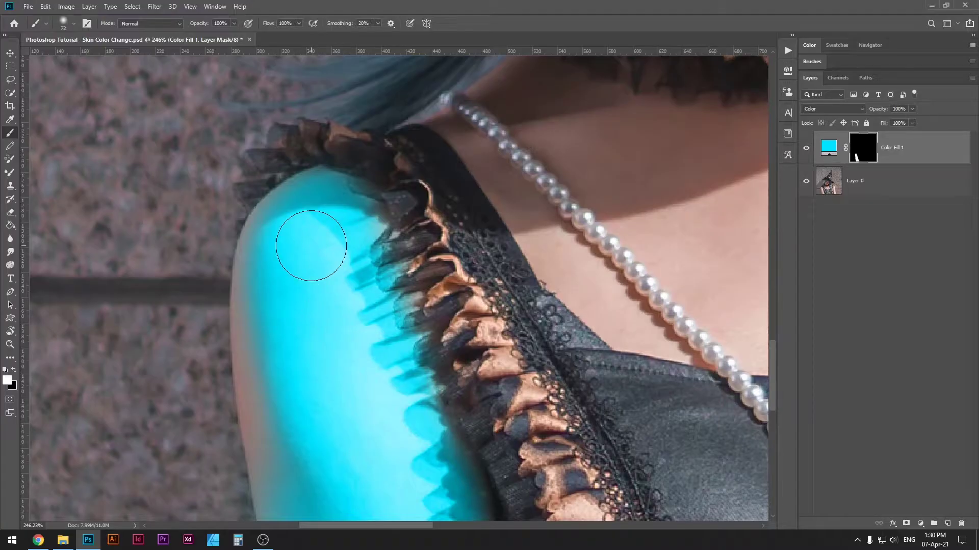
Open and close the brush settings, and reduce the soft round brush to 57 px.
right_click(311, 245)
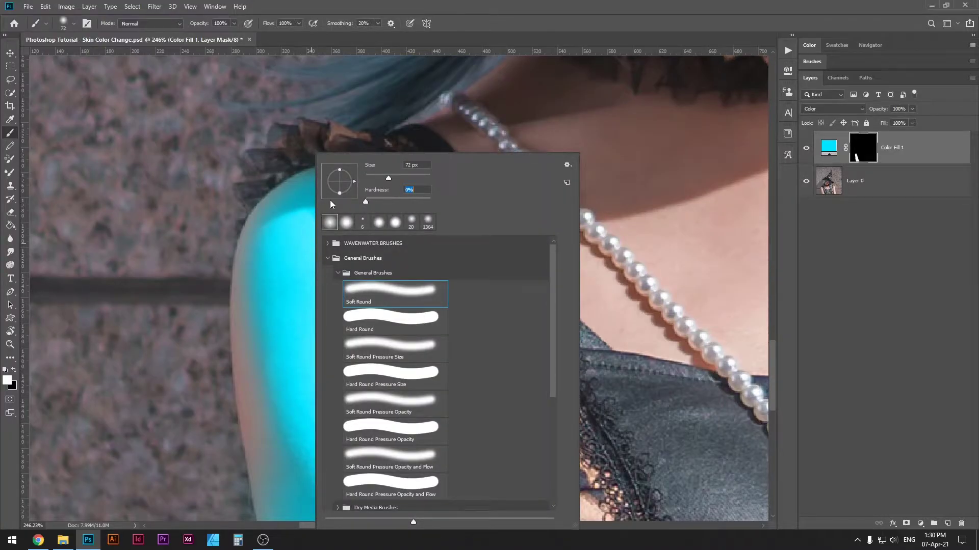
left_click(279, 303)
mouse_move(329, 297)
left_mouse_down()
mouse_move(310, 308)
mouse_move(316, 295)
left_mouse_up()
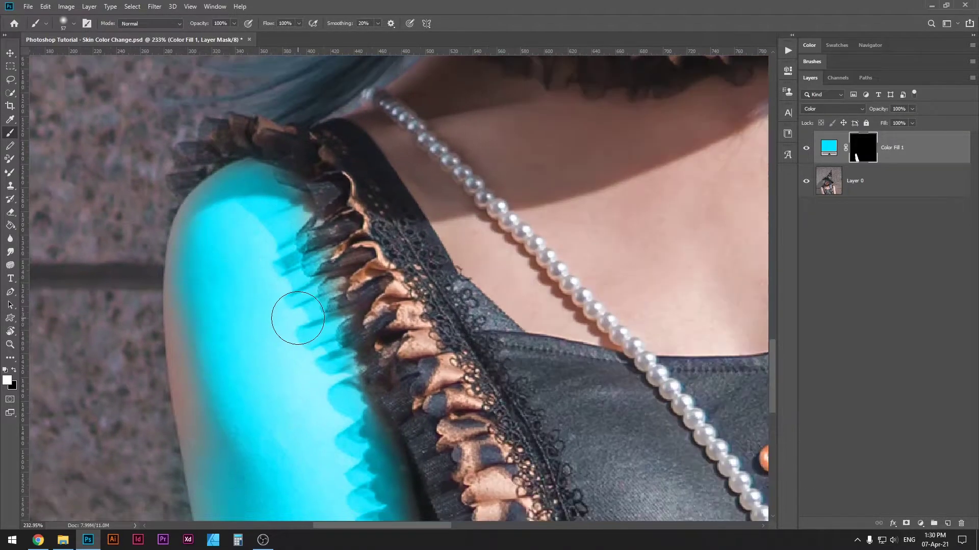
left_click_drag(267, 337, 303, 303)
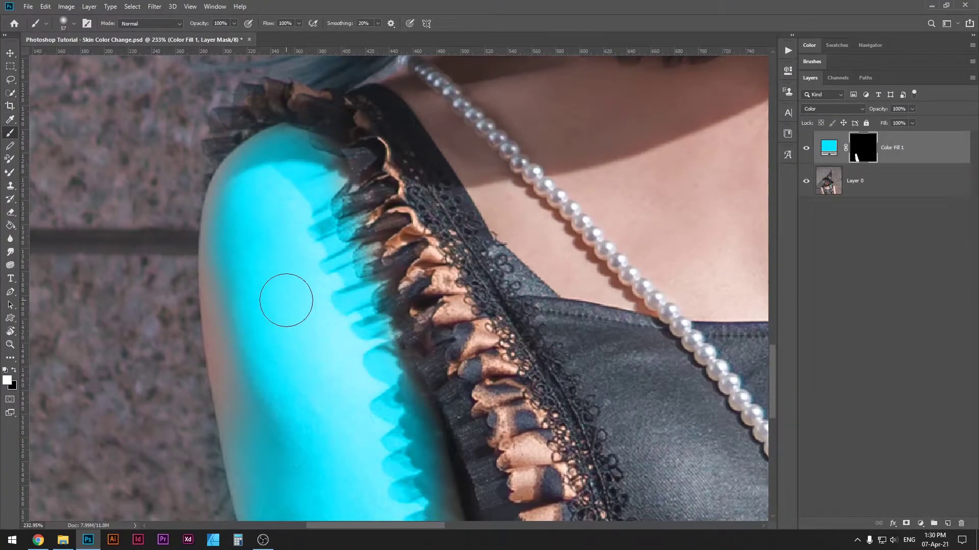
Adjust the soft brush's size interactively over the painted arm, enlarging it to 80 px.
mouse_move(286, 300)
left_mouse_down()
mouse_move(308, 295)
mouse_move(270, 302)
mouse_move(335, 303)
mouse_move(259, 305)
mouse_move(296, 303)
mouse_move(288, 302)
left_mouse_up()
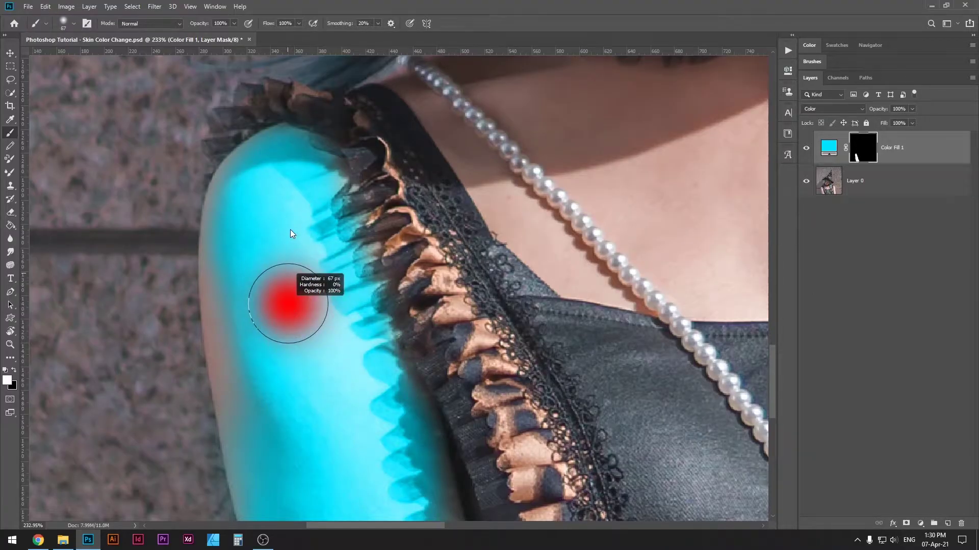
mouse_move(290, 233)
left_mouse_down()
mouse_move(299, 515)
mouse_move(281, 262)
left_mouse_up()
mouse_move(280, 197)
left_mouse_down()
mouse_move(285, 202)
mouse_move(286, 190)
mouse_move(277, 210)
mouse_move(322, 291)
left_mouse_up()
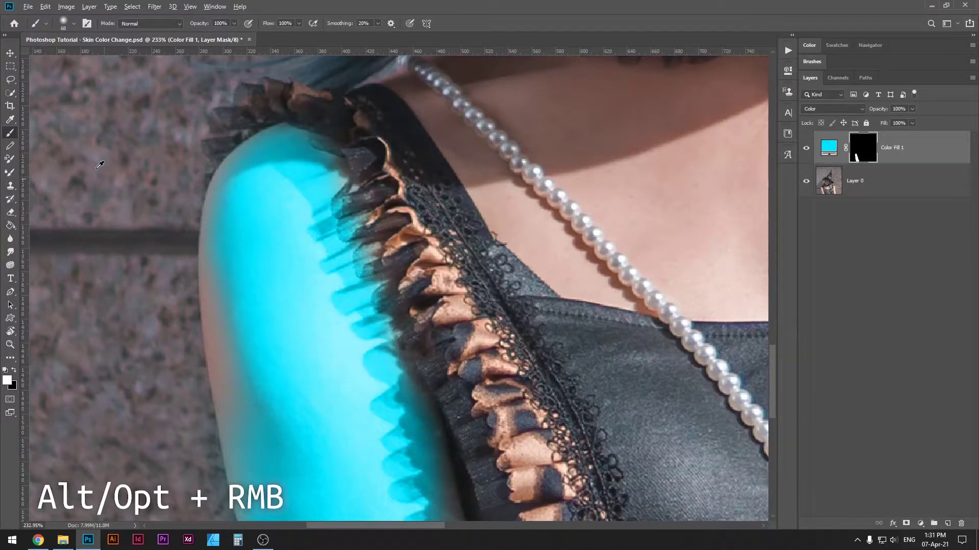
right_click(294, 311, "alt")
mouse_move(294, 312)
left_mouse_down()
mouse_move(259, 313)
mouse_move(387, 315)
mouse_move(256, 313)
mouse_move(372, 315)
mouse_move(289, 307)
mouse_move(291, 192)
left_mouse_up()
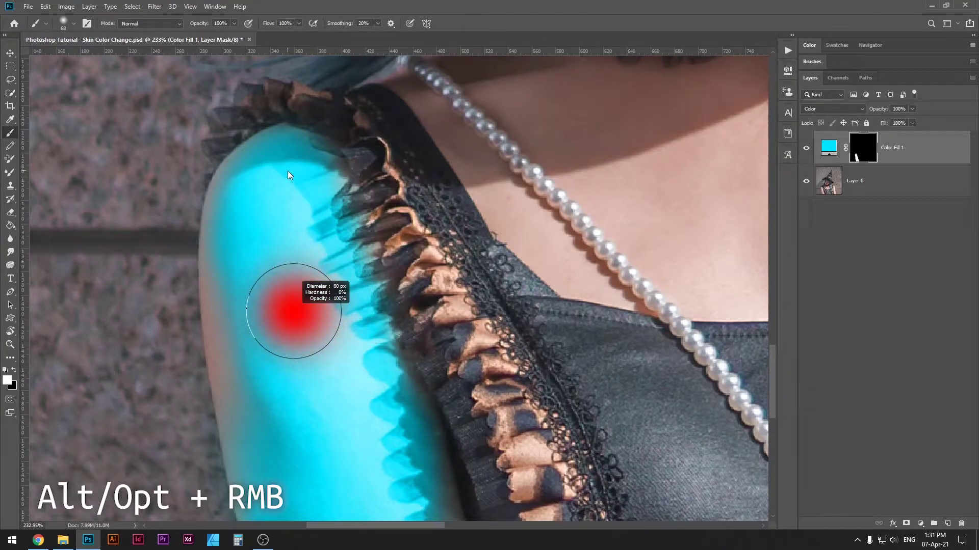
Raise the brush hardness to 100%, paint a test dab on the wall beside the arm, and undo it.
left_click_drag(274, 124, 298, 337)
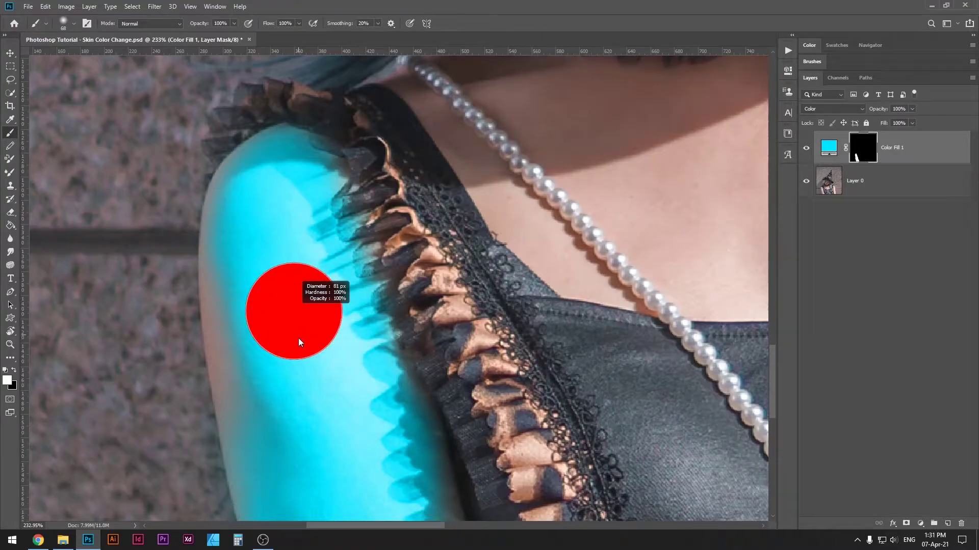
left_click_drag(293, 395, 286, 450)
left_click(173, 267)
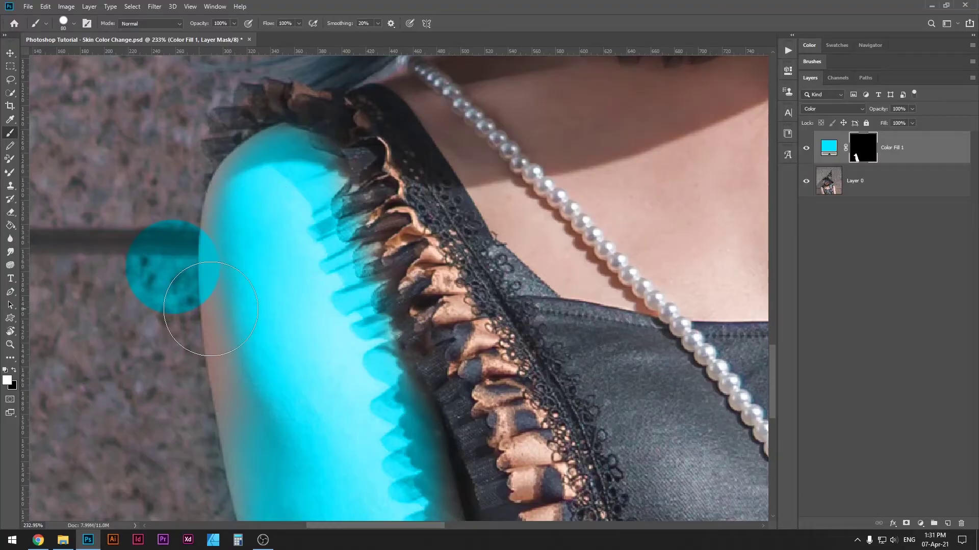
key("ctrl+z")
Soften the brush edge again and reduce the brush to 49 px.
mouse_move(290, 348)
left_mouse_down()
mouse_move(301, 220)
mouse_move(271, 82)
left_mouse_up()
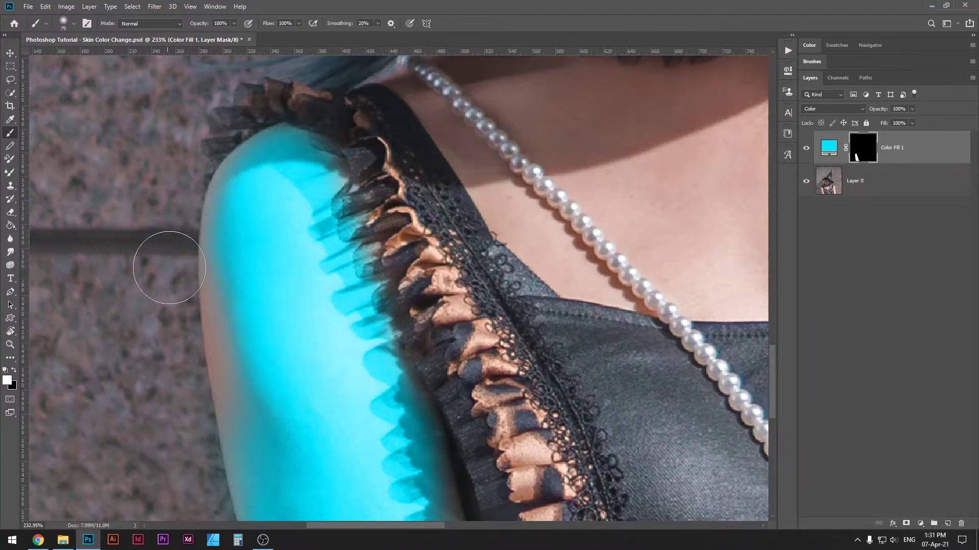
left_click(168, 268)
left_click_drag(307, 320, 293, 321)
With a 64 px soft brush, paint the other arm's skin in white on the mask down to the photo's lower edge.
left_click_drag(421, 340, 332, 332)
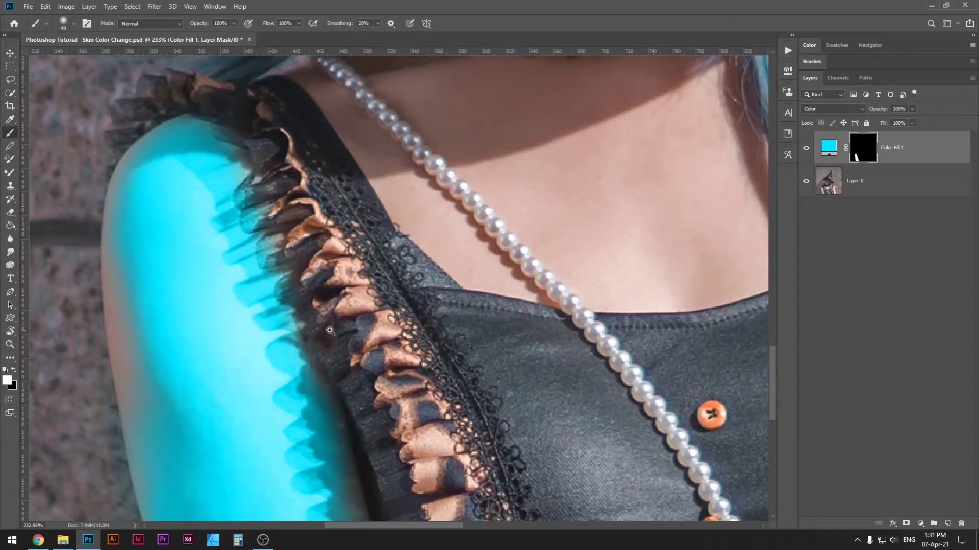
scroll(347, 351, "down", 3)
mouse_move(765, 227)
left_mouse_down()
mouse_move(638, 265)
mouse_move(317, 279)
left_mouse_up()
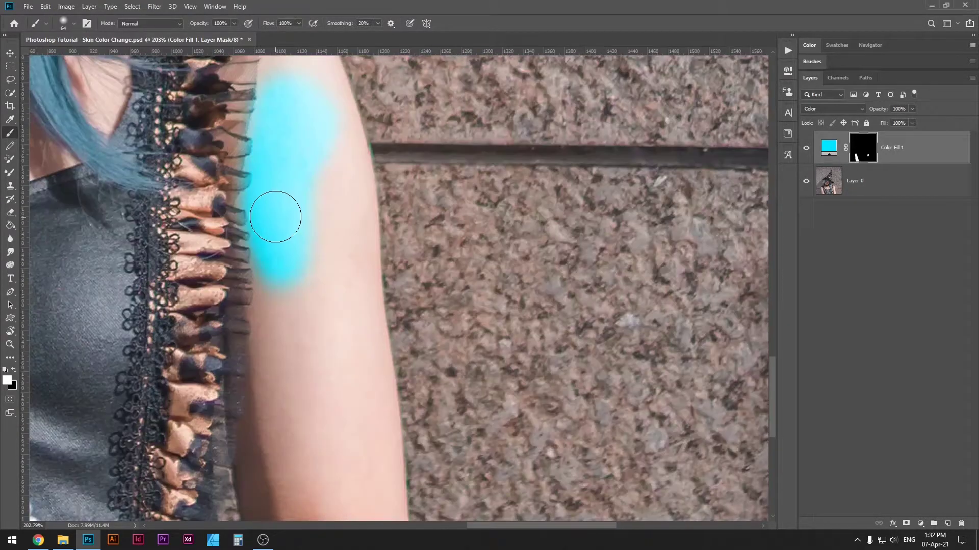
scroll(295, 234, "up", 3)
scroll(295, 234, "down", 1)
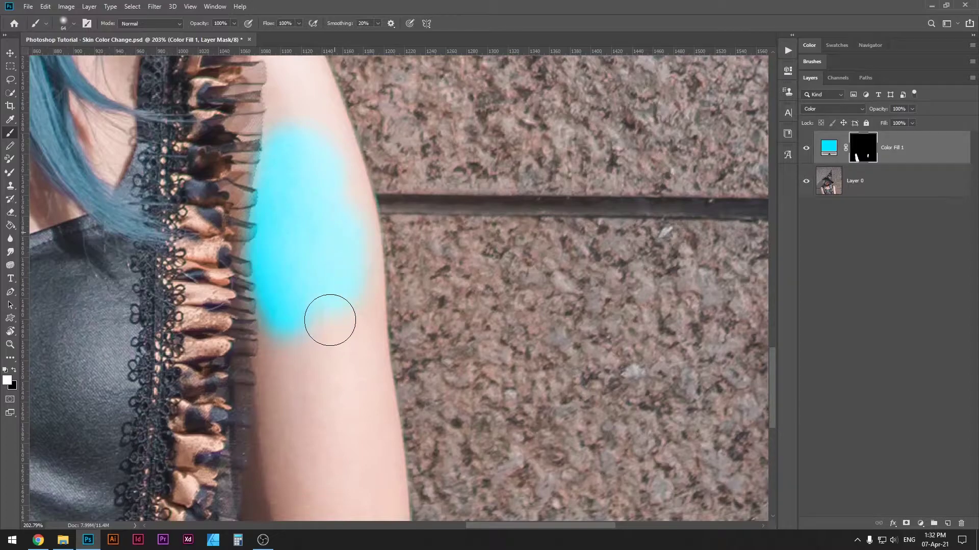
mouse_move(330, 320)
left_mouse_down()
mouse_move(287, 356)
mouse_move(288, 379)
left_mouse_up()
mouse_move(287, 342)
left_mouse_down()
mouse_move(276, 210)
mouse_move(270, 247)
left_mouse_up()
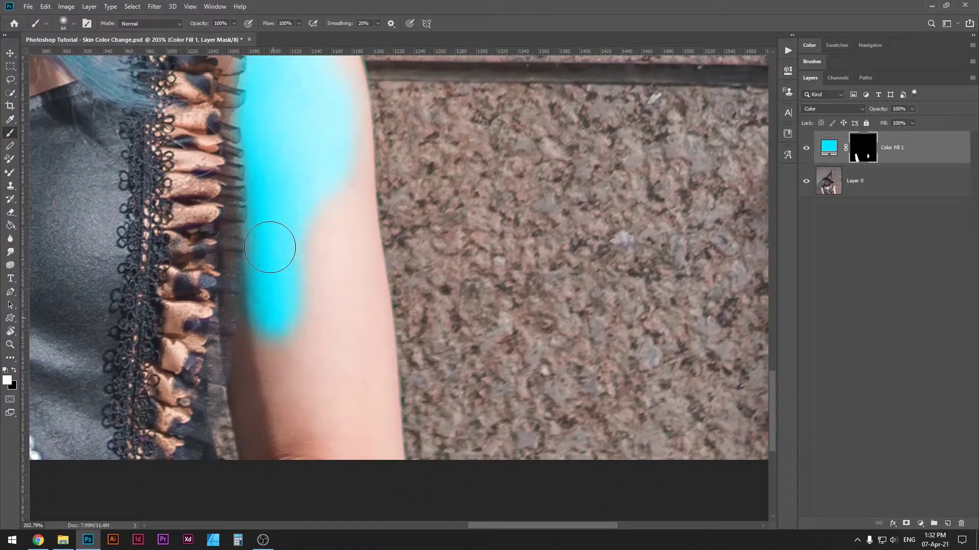
mouse_move(280, 448)
left_mouse_down()
mouse_move(298, 430)
mouse_move(318, 467)
mouse_move(364, 489)
mouse_move(372, 466)
mouse_move(360, 348)
mouse_move(327, 382)
mouse_move(318, 240)
mouse_move(312, 300)
mouse_move(335, 285)
mouse_move(339, 236)
mouse_move(362, 356)
left_mouse_up()
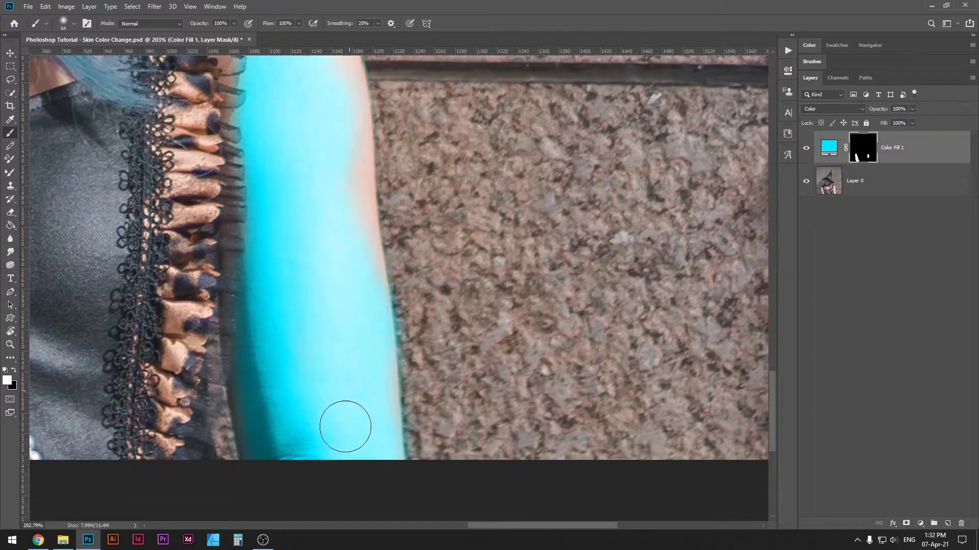
Paint the upper part and shoulder of this arm in white on the mask, up to the ruffles and the outer edge.
scroll(343, 422, "up", 7)
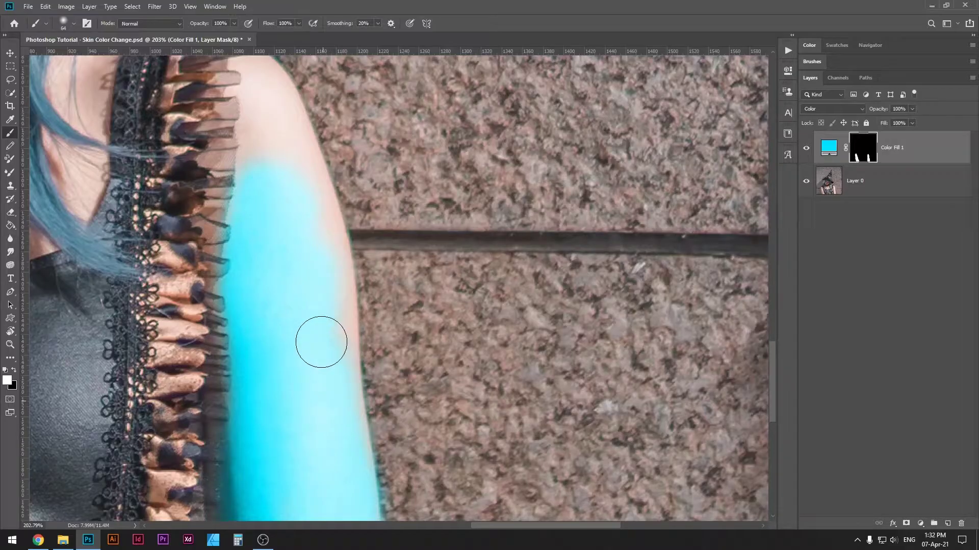
left_click_drag(288, 227, 291, 348)
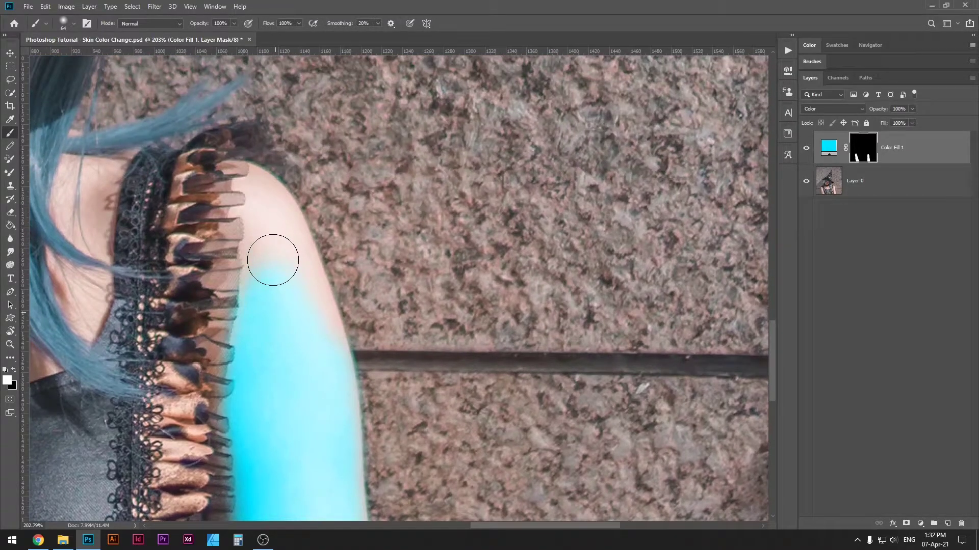
mouse_move(271, 258)
left_mouse_down()
mouse_move(269, 283)
mouse_move(262, 210)
mouse_move(291, 313)
left_mouse_up()
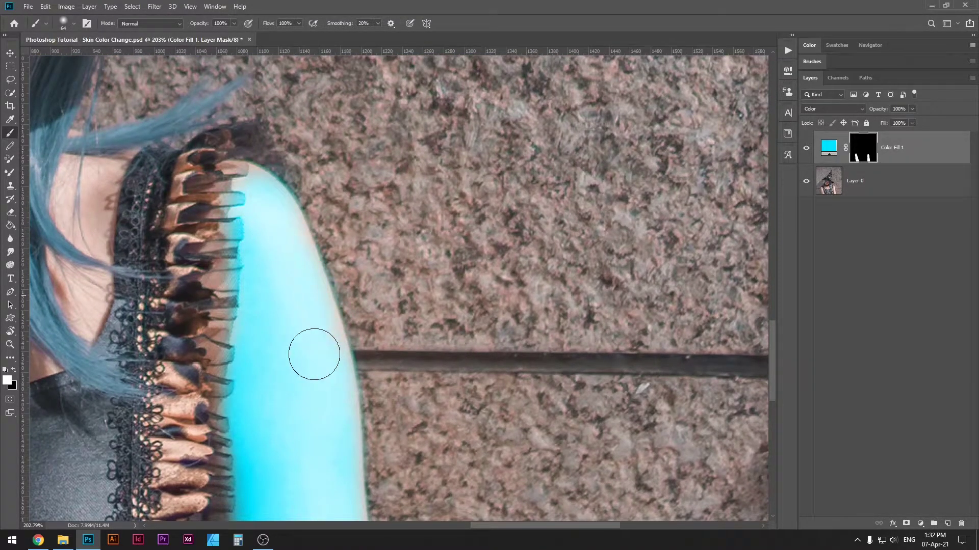
left_click_drag(302, 369, 338, 418)
Step the brush size up and down over the shoulder, ending at 70 px.
left_click_drag(292, 256, 287, 250)
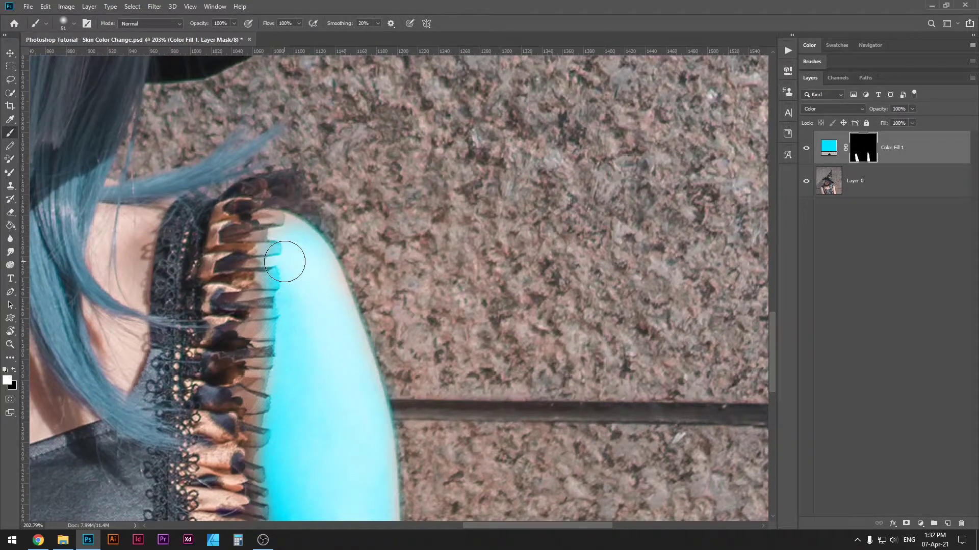
key("bracketright")
key("bracketright")
key("bracketright")
key("bracketright")
key("bracketleft")
key("bracketleft")
key("bracketleft")
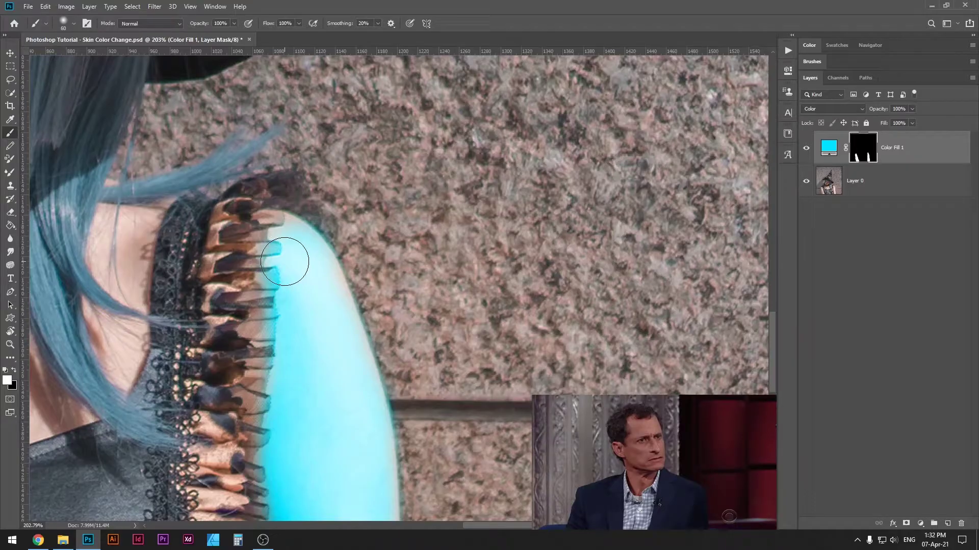
key("bracketright")
key("bracketleft")
key("bracketright")
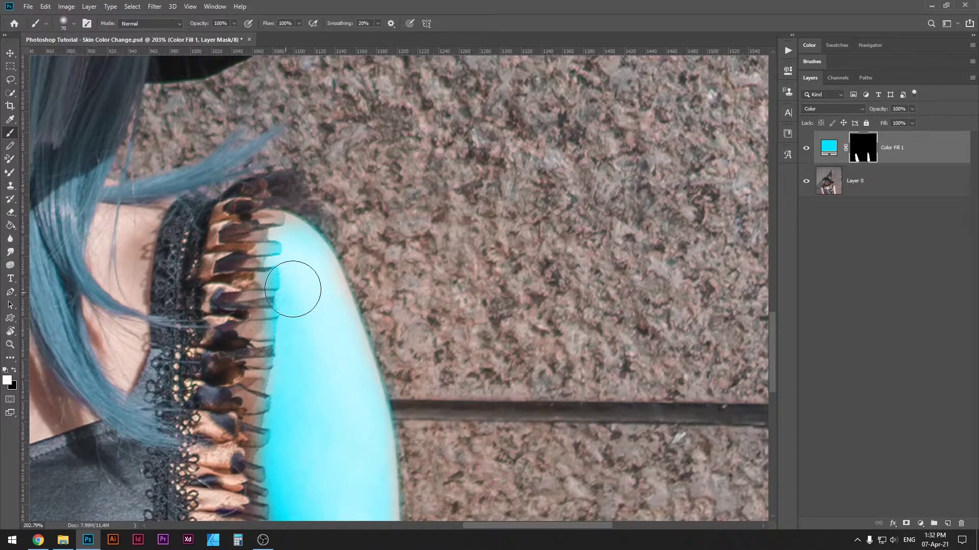
Paint the middle of the chest in white on the mask, between the pearl necklace, the choker and the neckline.
left_click_drag(348, 309, 492, 288)
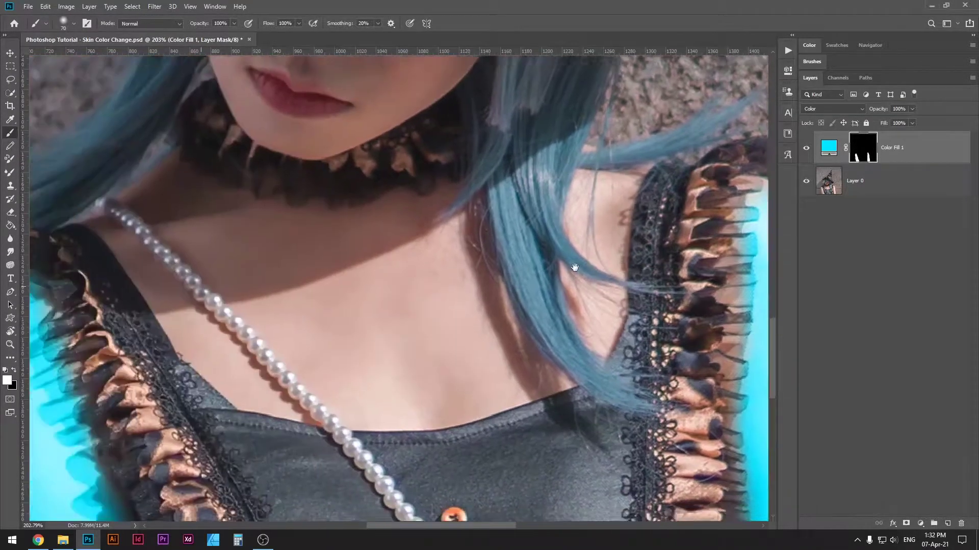
scroll(427, 284, "left", 3)
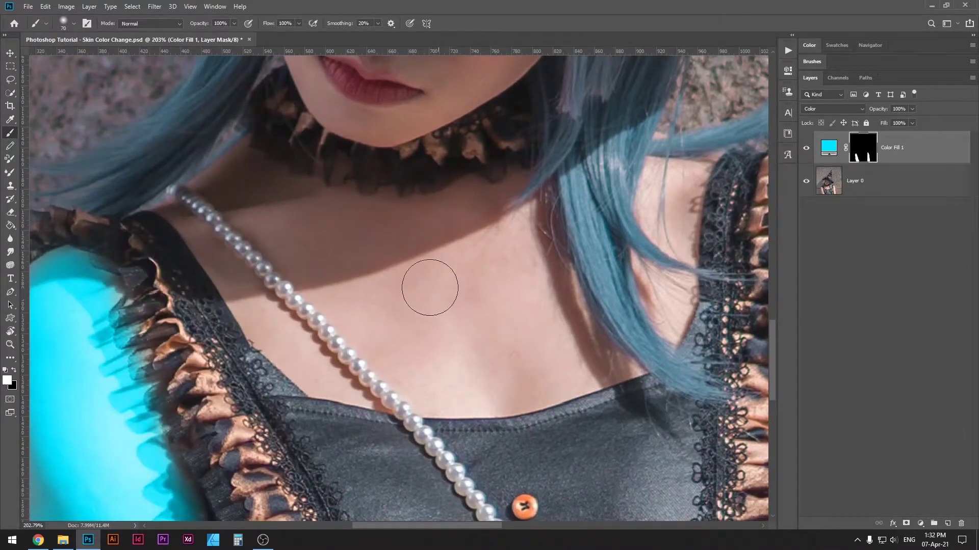
mouse_move(426, 284)
left_mouse_down()
mouse_move(440, 335)
mouse_move(404, 338)
left_mouse_up()
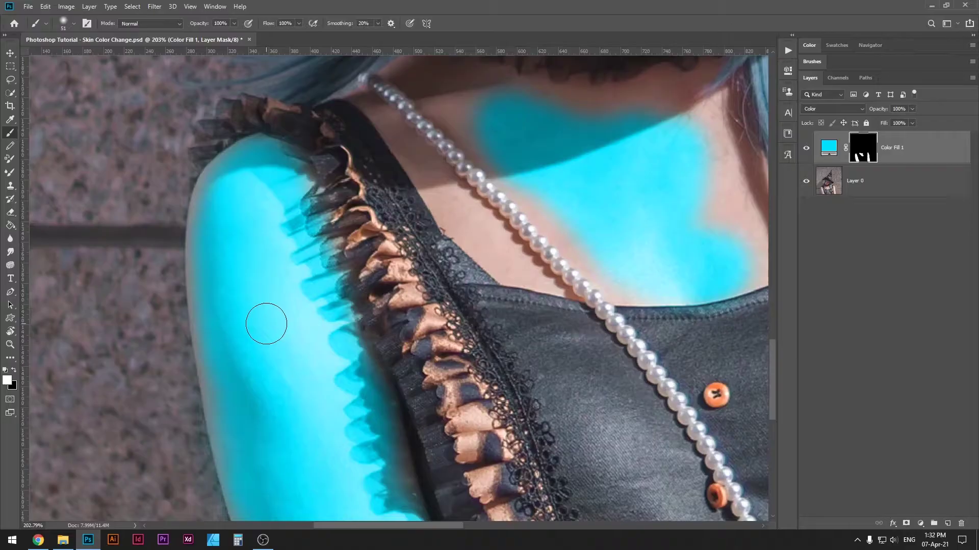
With a 51 px brush, paint the uncoloured outer edge of the first arm in white on the mask.
scroll(271, 323, "down", 2)
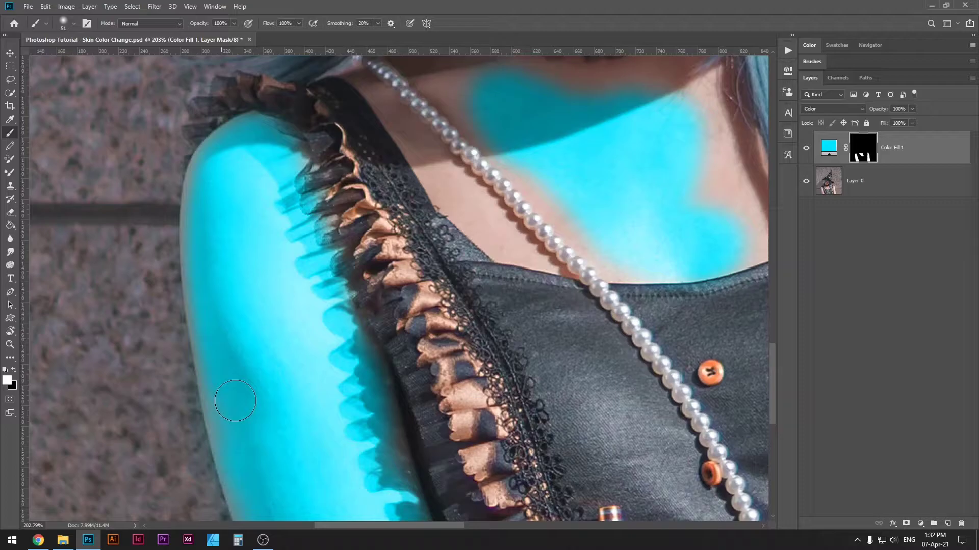
left_click_drag(321, 472, 300, 376)
left_click_drag(259, 216, 256, 312)
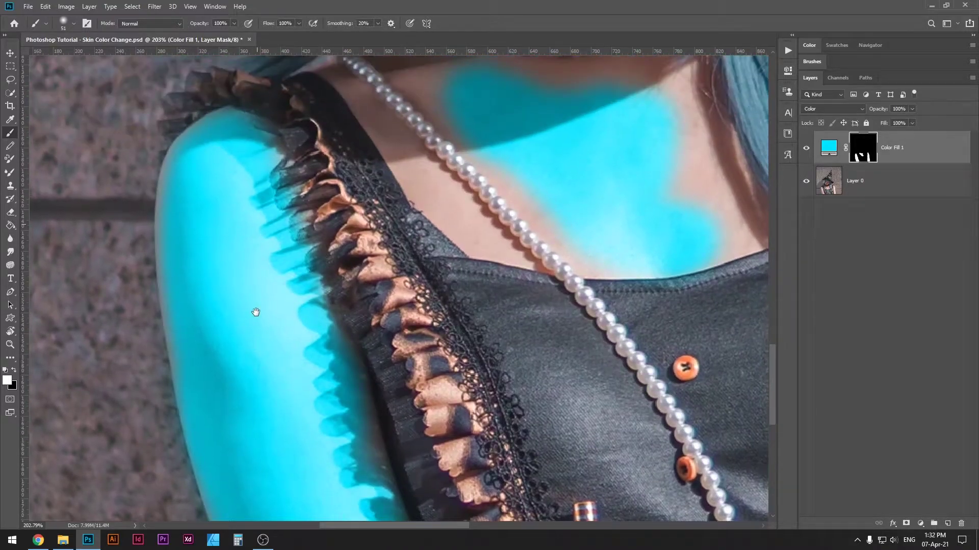
Step the brush size up until it is wider than the arm, and back down in increments.
key("bracketright")
key("bracketright")
key("bracketright")
key("bracketright")
key("bracketright")
key("bracketright")
key("bracketright")
key("bracketright")
key("bracketright")
key("bracketright")
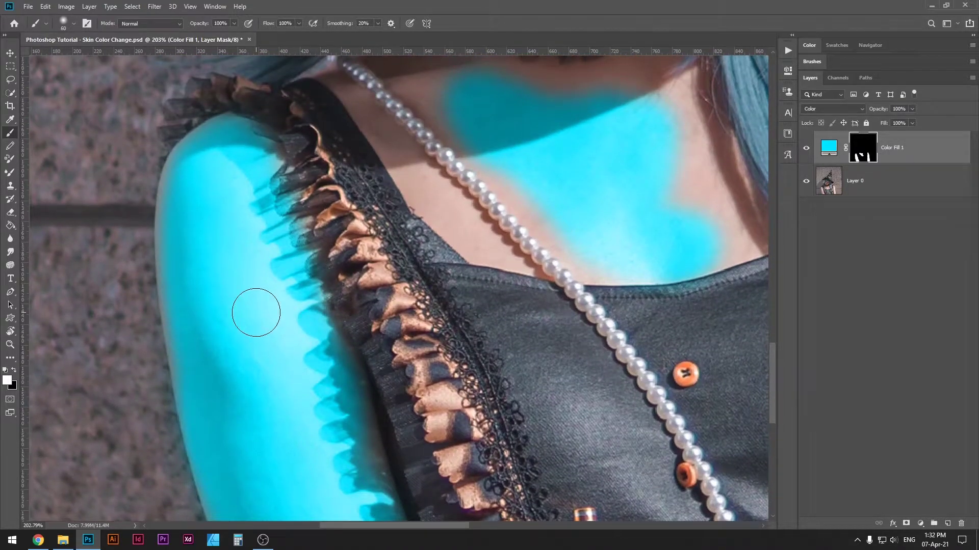
key("bracketleft")
key("bracketleft")
key("bracketleft")
key("bracketleft")
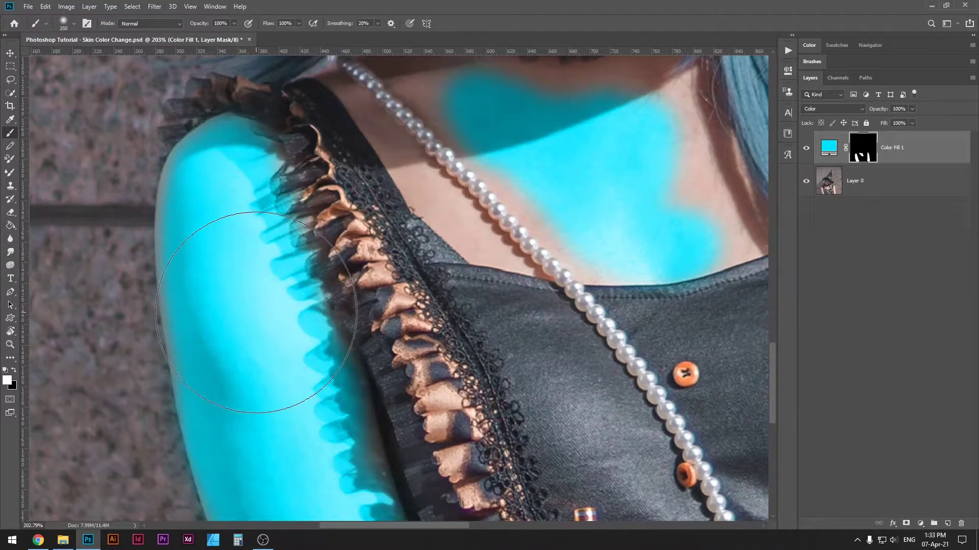
Resize the brush interactively at different magnifications, including 44 px and down to 1 px over the arm.
mouse_move(261, 314)
left_mouse_down()
mouse_move(238, 314)
mouse_move(317, 318)
mouse_move(221, 320)
left_mouse_up()
left_click_drag(309, 313, 282, 309)
scroll(282, 310, "down", 10)
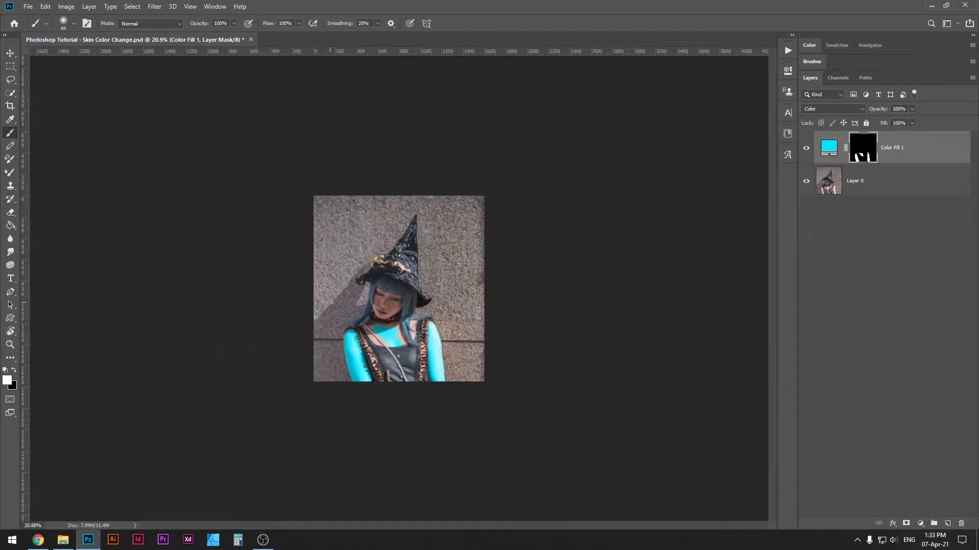
mouse_move(345, 312)
left_mouse_down()
mouse_move(687, 289)
mouse_move(368, 308)
left_mouse_up()
left_click_drag(338, 351, 452, 334)
left_click_drag(512, 320, 411, 326)
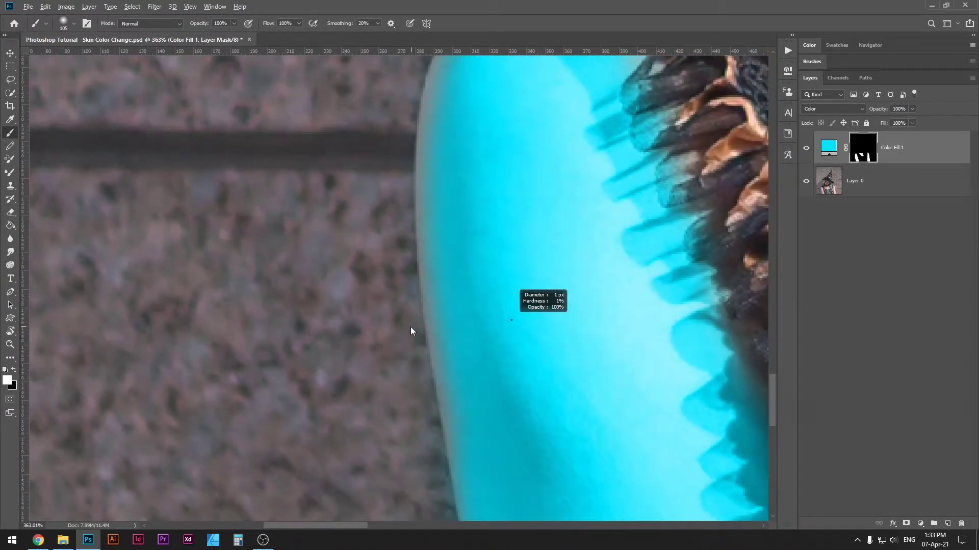
scroll(524, 299, "up", 12)
mouse_move(469, 296)
left_mouse_down()
mouse_move(423, 303)
mouse_move(594, 290)
left_mouse_up()
Zoom back out to the face and chest and enlarge the brush to 103 px.
scroll(594, 290, "down", 18)
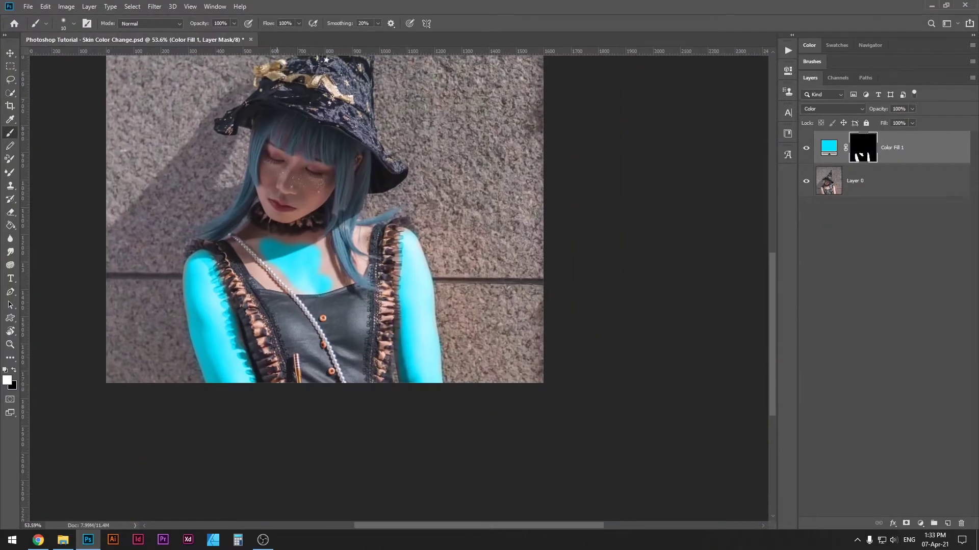
scroll(200, 250, "up", 4)
left_click_drag(315, 216, 336, 215)
mouse_move(351, 213)
left_mouse_down()
mouse_move(322, 212)
mouse_move(320, 225)
left_mouse_up()
left_click_drag(321, 220, 331, 209)
scroll(332, 209, "down", 3)
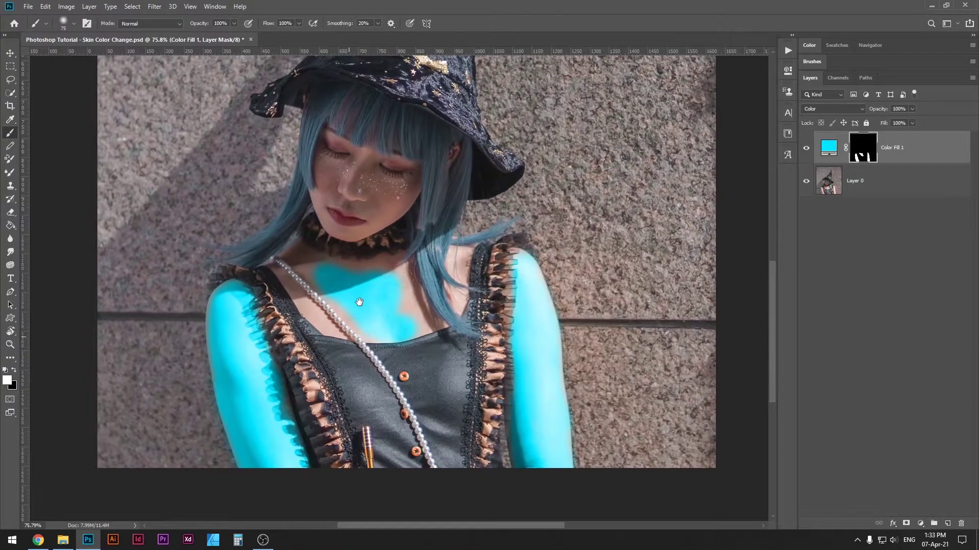
scroll(346, 300, "up", 3)
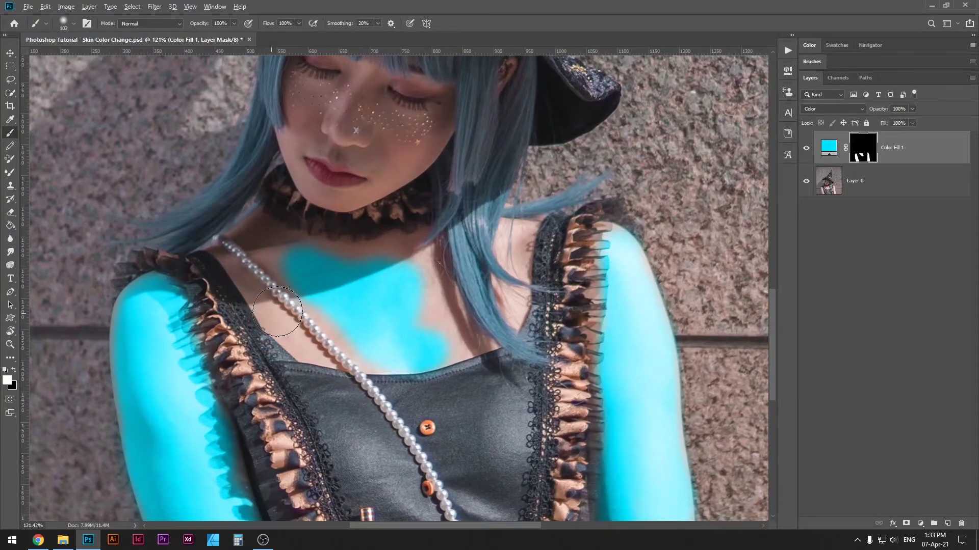
Reduce the brush to 59 px and paint the neck below the choker and the chest towards the hair in white on the mask.
scroll(277, 311, "up", 3)
mouse_move(292, 261)
left_mouse_down()
mouse_move(369, 276)
mouse_move(265, 233)
mouse_move(329, 322)
mouse_move(310, 292)
mouse_move(391, 271)
mouse_move(408, 298)
mouse_move(483, 260)
mouse_move(463, 277)
left_mouse_up()
left_click_drag(491, 330, 409, 310)
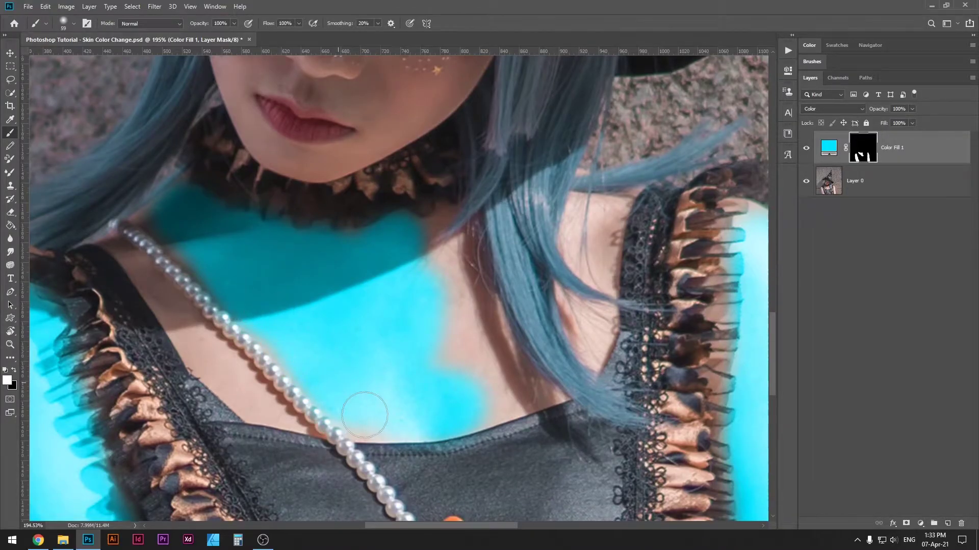
mouse_move(416, 274)
left_mouse_down()
mouse_move(424, 307)
mouse_move(431, 296)
mouse_move(500, 365)
mouse_move(499, 401)
mouse_move(412, 398)
mouse_move(377, 413)
left_mouse_up()
Reduce the brush to 29 px and paint the skin between the pearl necklace and the dress strap in white on the mask.
mouse_move(227, 360)
left_mouse_down()
mouse_move(288, 346)
mouse_move(274, 345)
left_mouse_up()
right_click(288, 346, "alt")
scroll(306, 423, "up", 2)
mouse_move(219, 272)
left_mouse_down()
mouse_move(244, 277)
mouse_move(269, 303)
left_mouse_up()
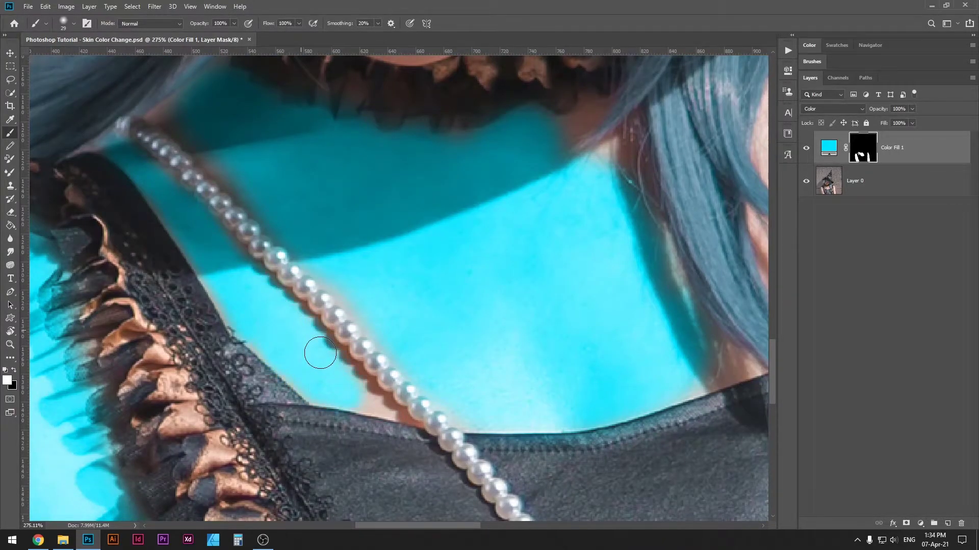
Reduce the brush to 23 px and paint the skin corner between the pearl necklace and the dress neckline in white on the mask.
left_click_drag(376, 407, 328, 382)
scroll(327, 383, "up", 1)
right_click(325, 375, "alt")
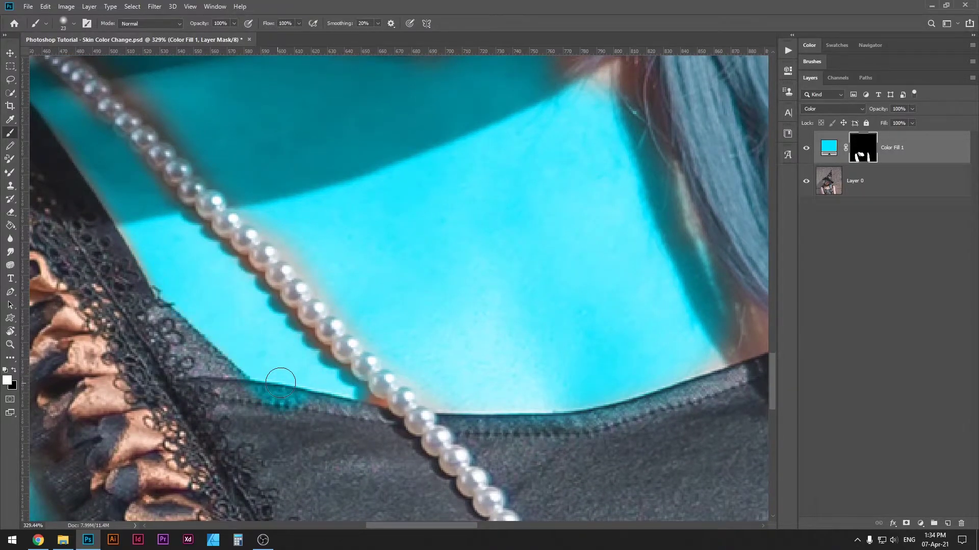
left_click_drag(288, 366, 311, 358)
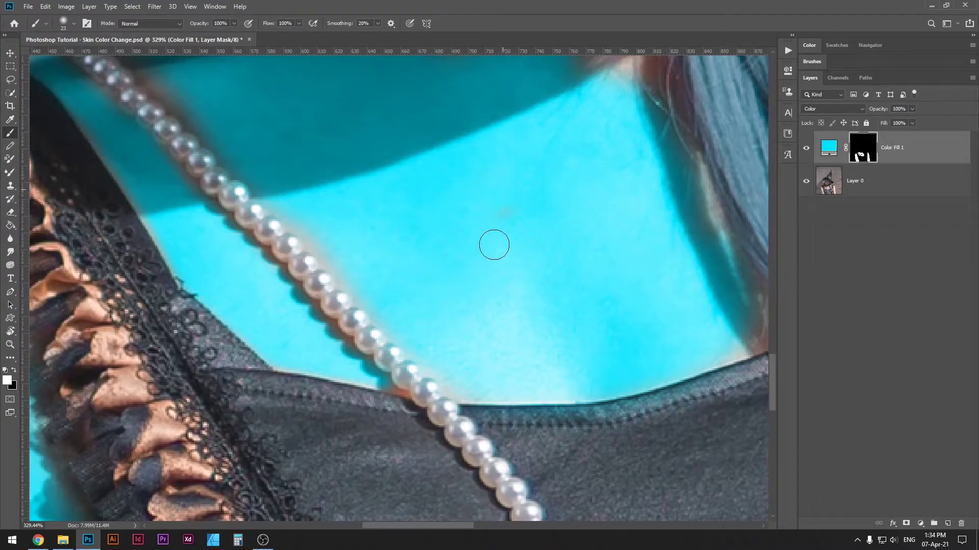
Paint the chest skin around the hair down to the neckline in white on the mask and clean the cyan off the dress in black.
left_click_drag(486, 319, 364, 274)
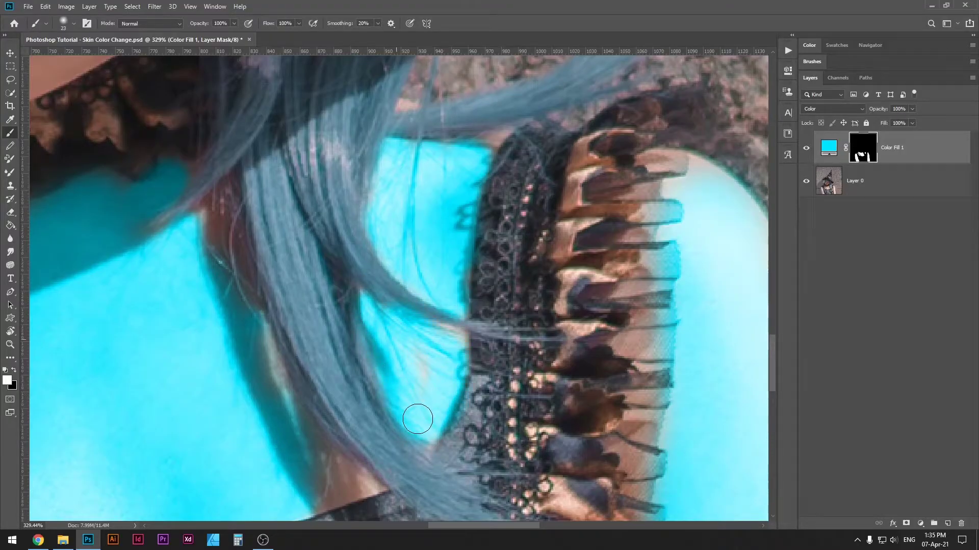
scroll(373, 327, "down", 3)
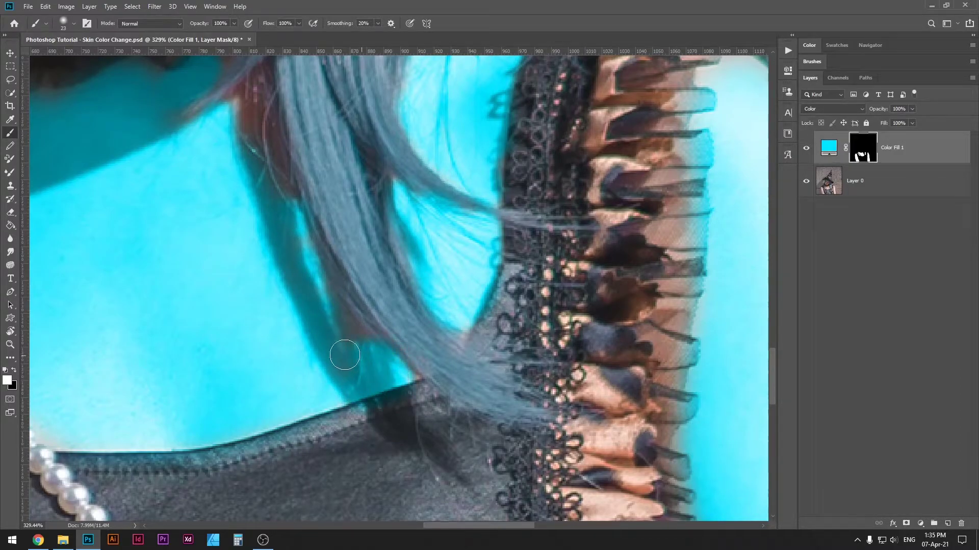
key("x")
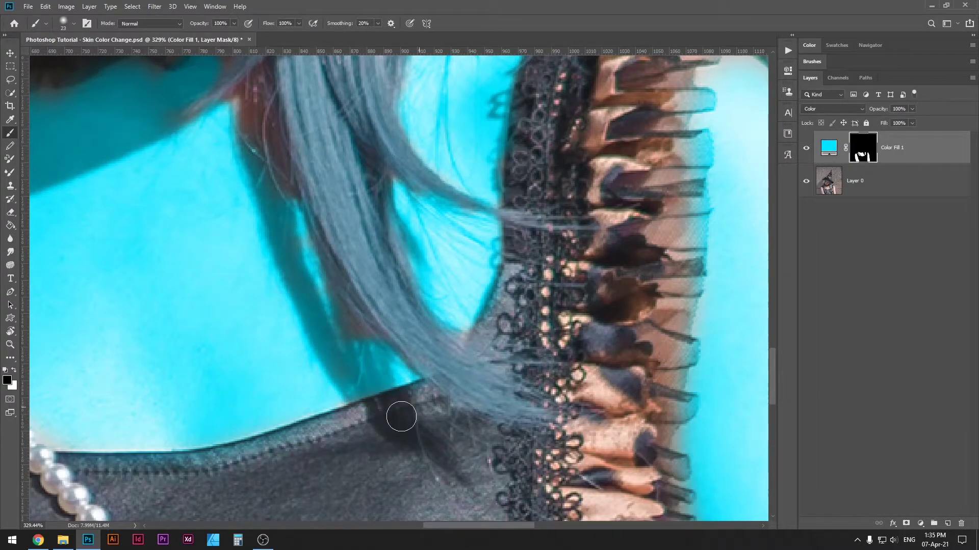
key("x")
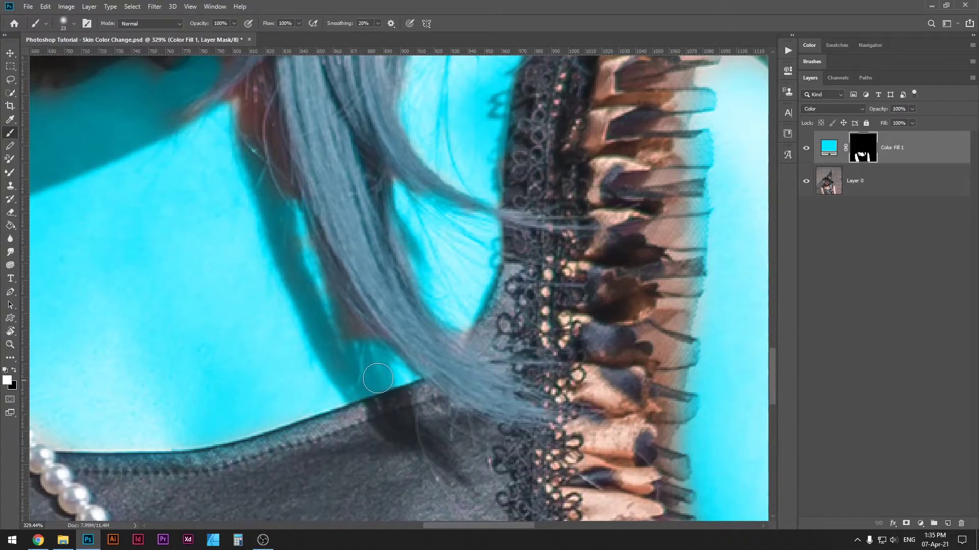
Paint the dark skin beside the hair below the choker in white, then clear the cyan from the hair in black with a 71 px brush.
scroll(377, 379, "down", 5)
scroll(324, 274, "up", 5)
key("x")
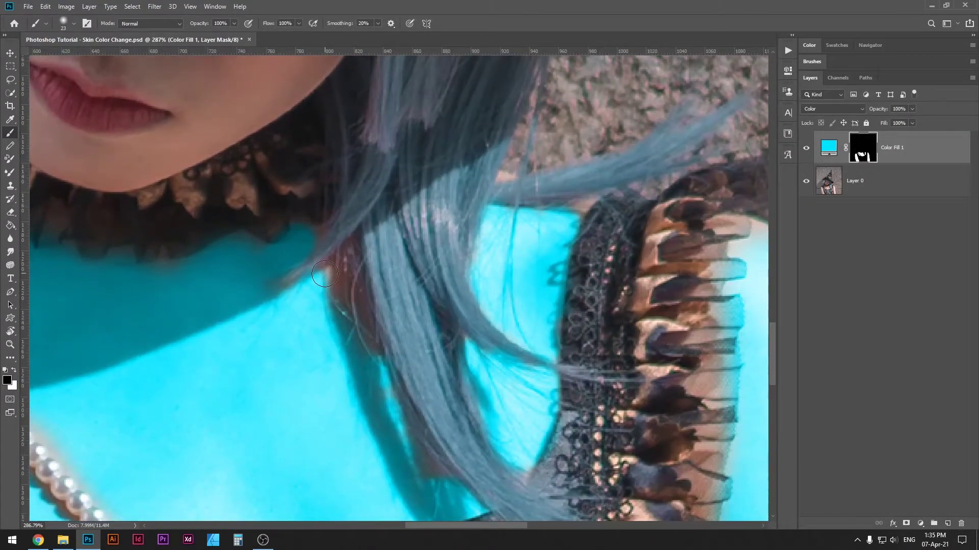
key("x")
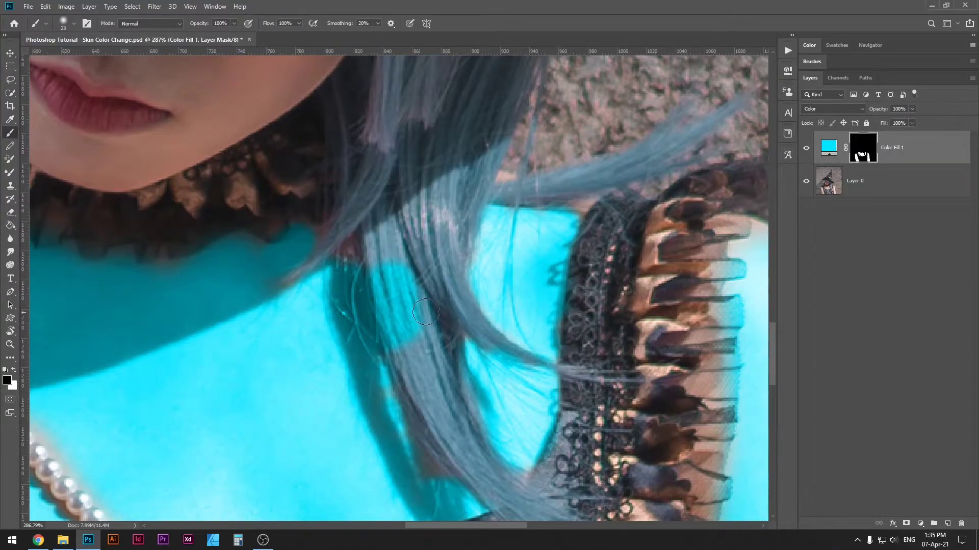
mouse_move(403, 291)
left_mouse_down()
mouse_move(443, 285)
mouse_move(406, 282)
mouse_move(423, 338)
mouse_move(404, 292)
left_mouse_up()
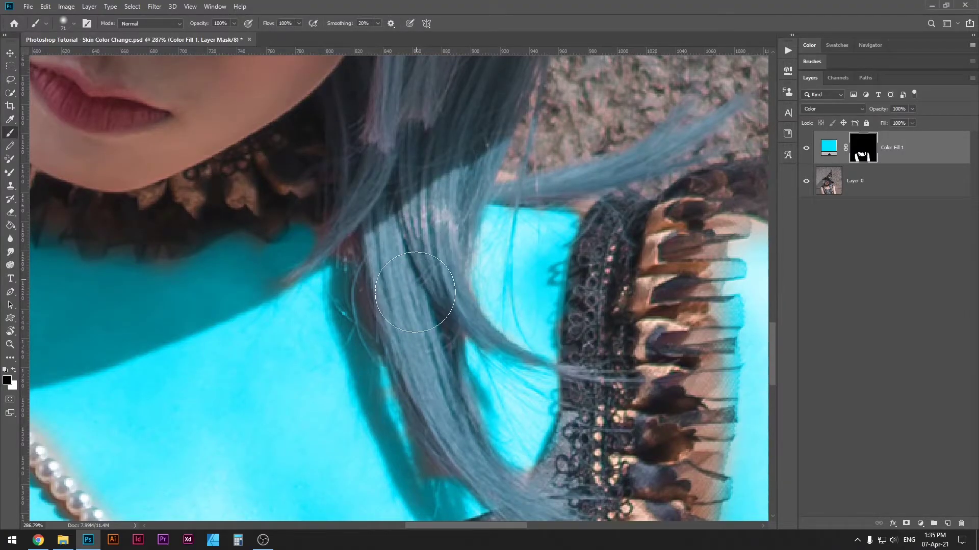
left_click_drag(441, 272, 363, 268)
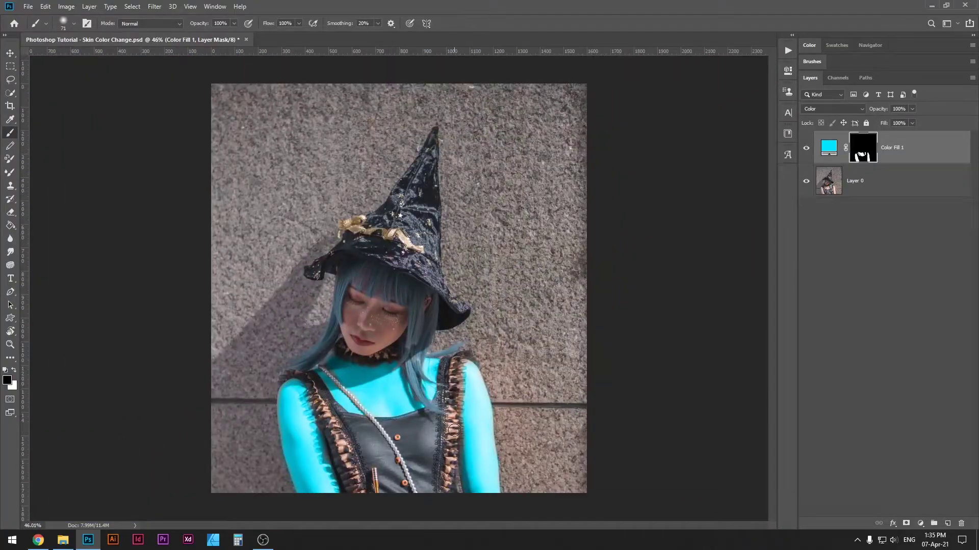
Reduce the brush to 19 px and paint along the outer edge of the arm beside the necklace strap in white on the mask.
left_click_drag(273, 418, 338, 381)
left_click_drag(339, 380, 367, 262)
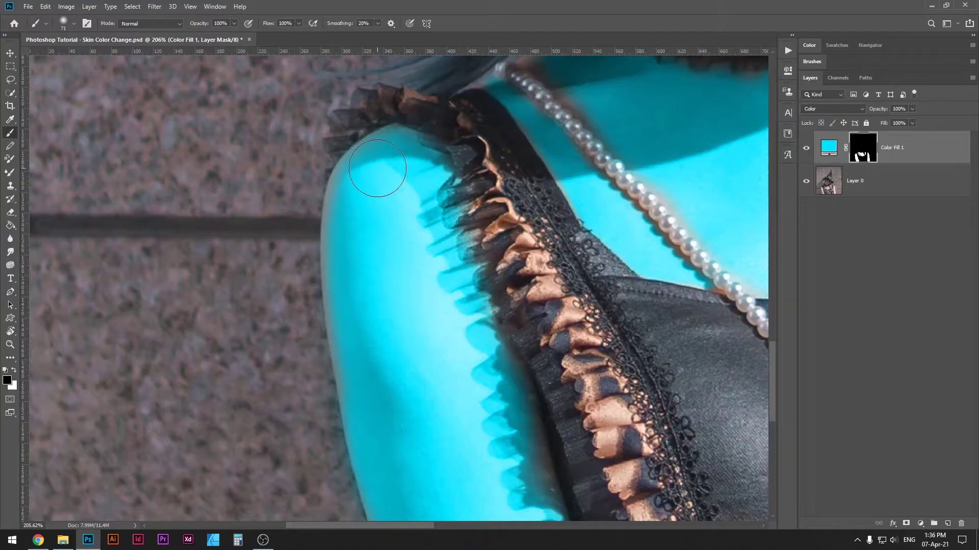
key("x")
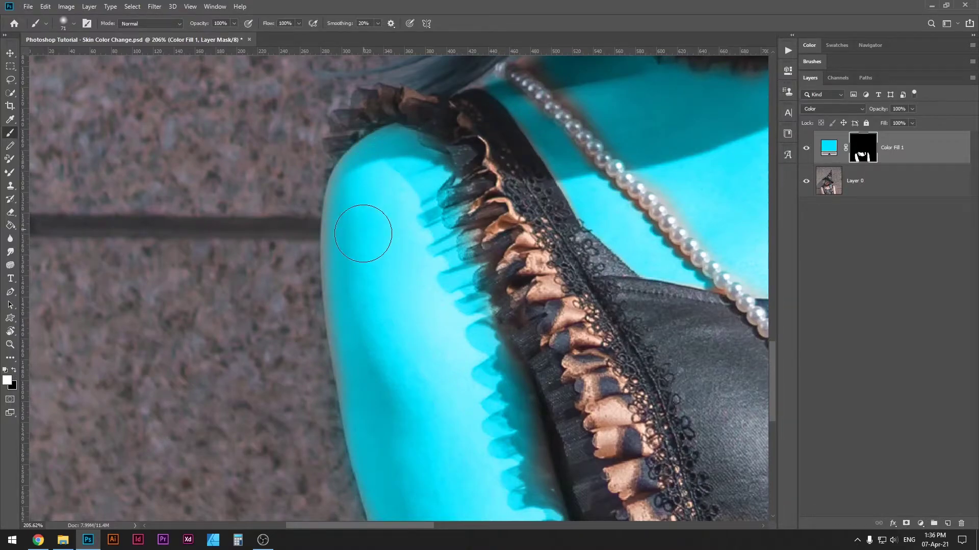
left_click_drag(375, 244, 355, 243)
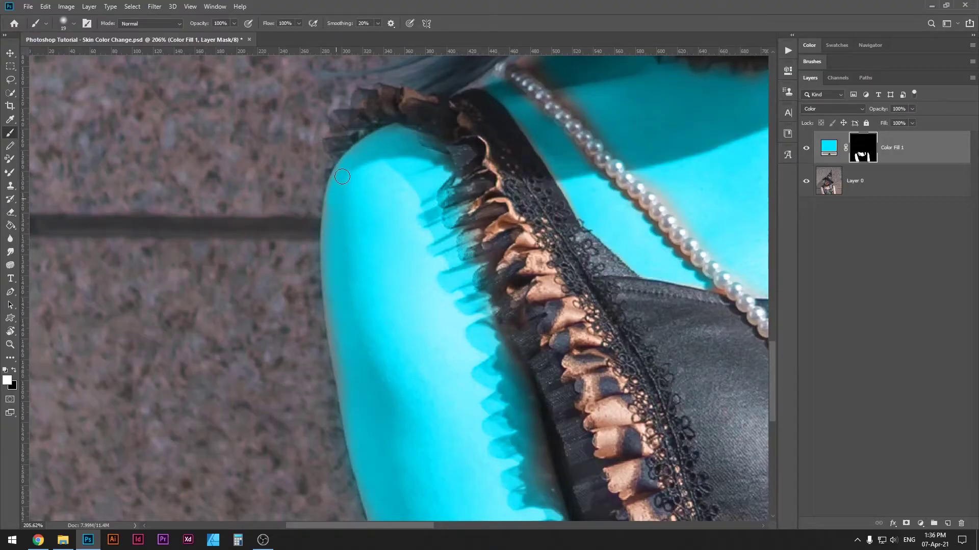
scroll(332, 218, "down", 3)
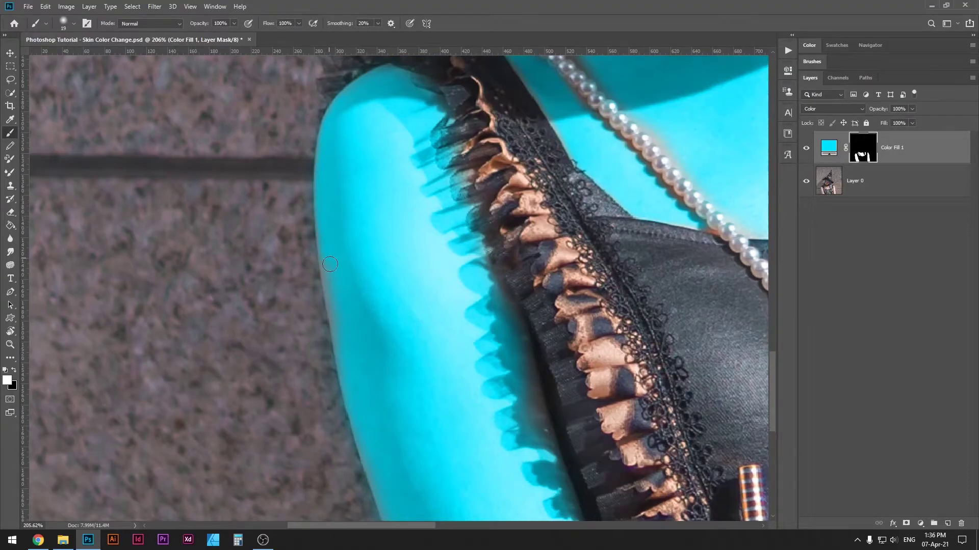
scroll(349, 366, "down", 2)
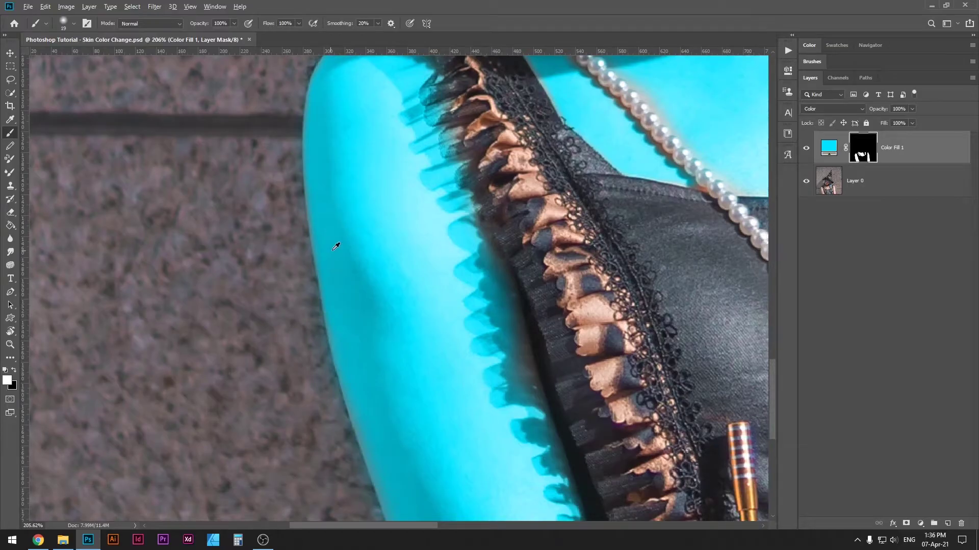
Try painting along that arm's outer edge with a 129 px brush, then clean the cyan off the wall with the brush reduced to 28 px.
mouse_move(332, 249)
left_mouse_down()
mouse_move(406, 236)
mouse_move(336, 251)
mouse_move(376, 252)
mouse_move(360, 125)
mouse_move(377, 260)
mouse_move(401, 355)
mouse_move(375, 292)
left_mouse_up()
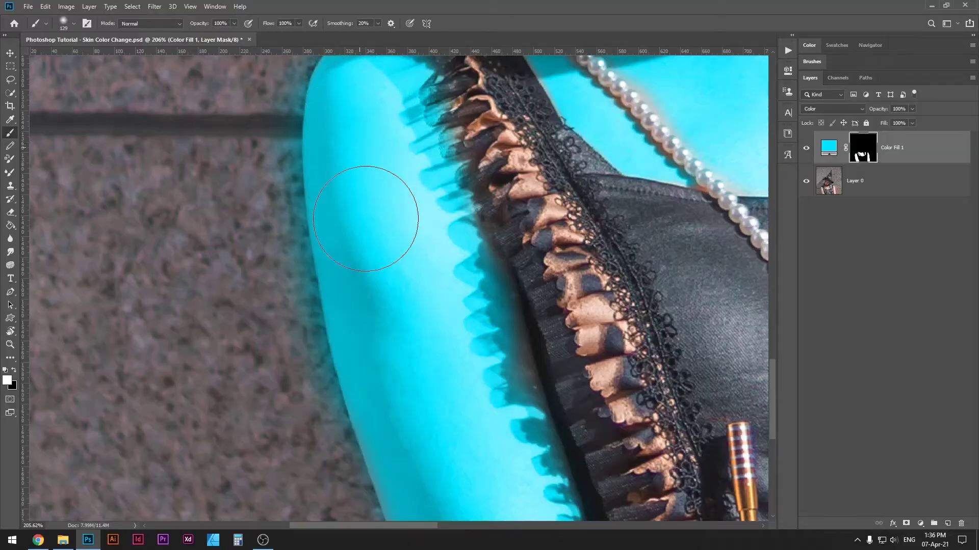
left_click_drag(383, 216, 329, 215)
key("ctrl+0")
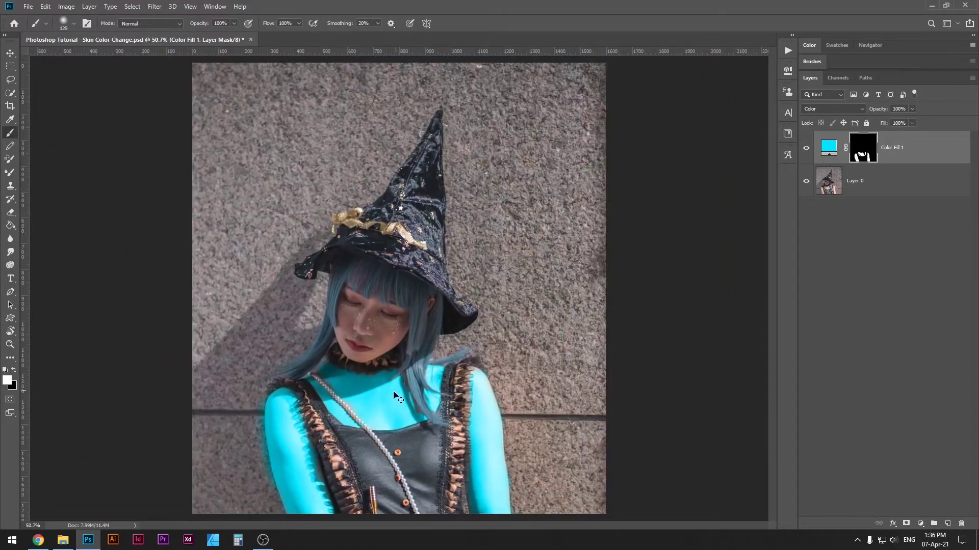
mouse_move(261, 454)
left_mouse_down()
mouse_move(323, 391)
mouse_move(330, 286)
mouse_move(273, 274)
left_mouse_up()
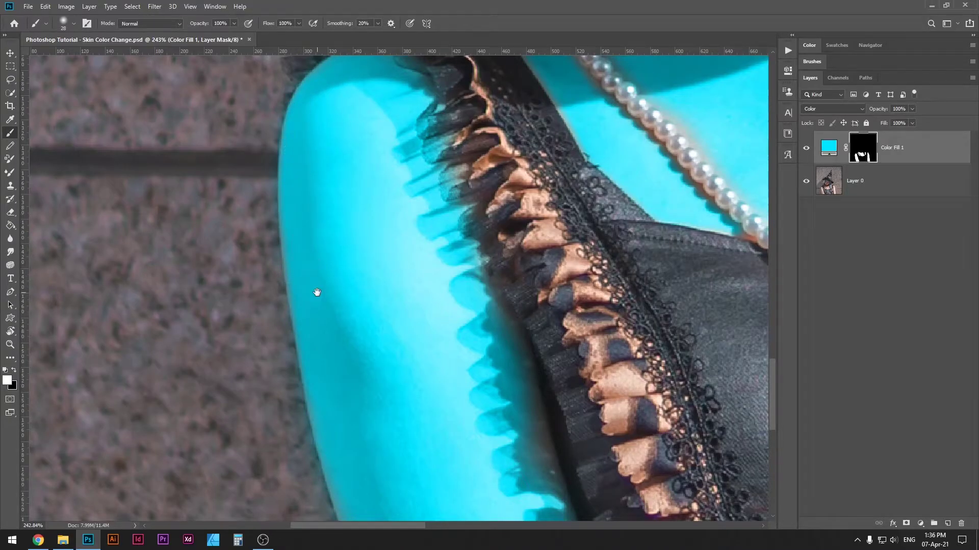
left_click_drag(317, 292, 309, 247)
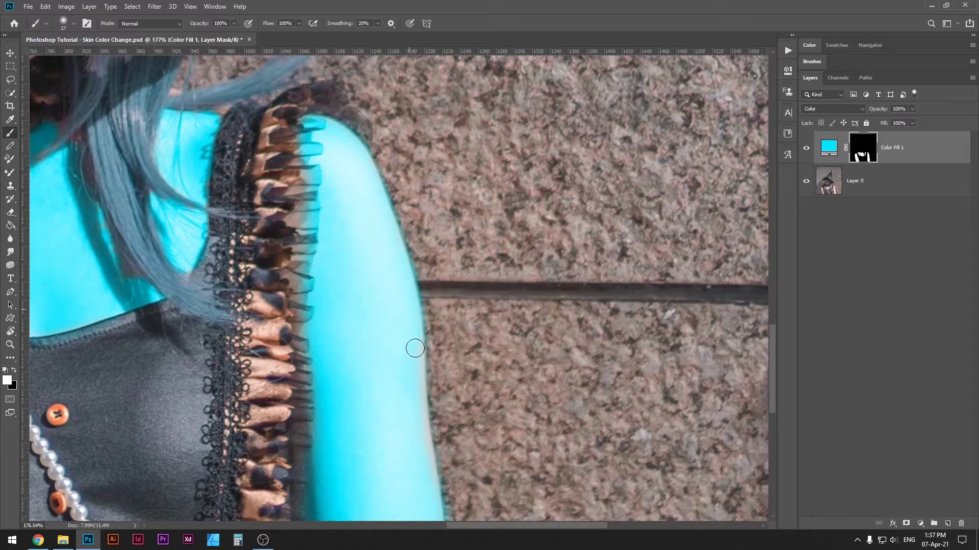
Refine the shoulder and upper outer edge of the other arm on the mask with a 27 px brush, then reduce the brush to 17 px.
left_click_drag(421, 422, 382, 387)
left_click_drag(332, 149, 341, 147)
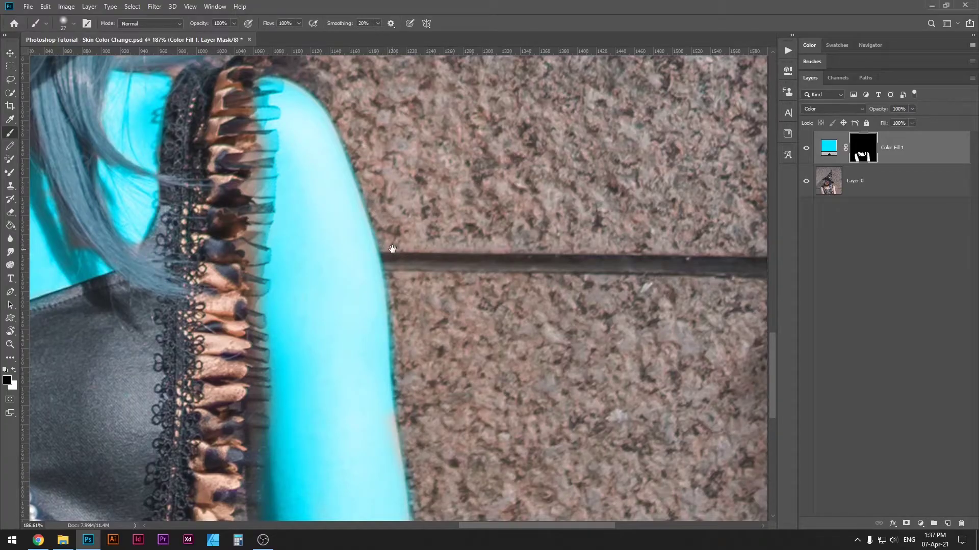
mouse_move(365, 312)
left_mouse_down()
mouse_move(340, 279)
mouse_move(369, 252)
mouse_move(361, 249)
left_mouse_up()
left_click_drag(348, 207, 343, 207)
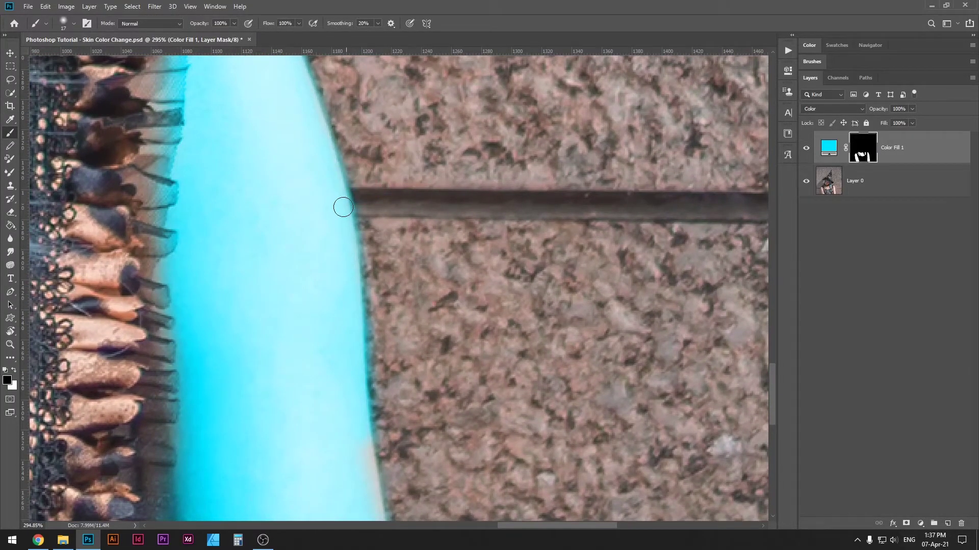
Paint the remaining uncolored skin along that arm's lower outer edge in white down to the image border with the 17 px brush.
scroll(359, 251, "down", 2)
key("x")
scroll(357, 322, "down", 2)
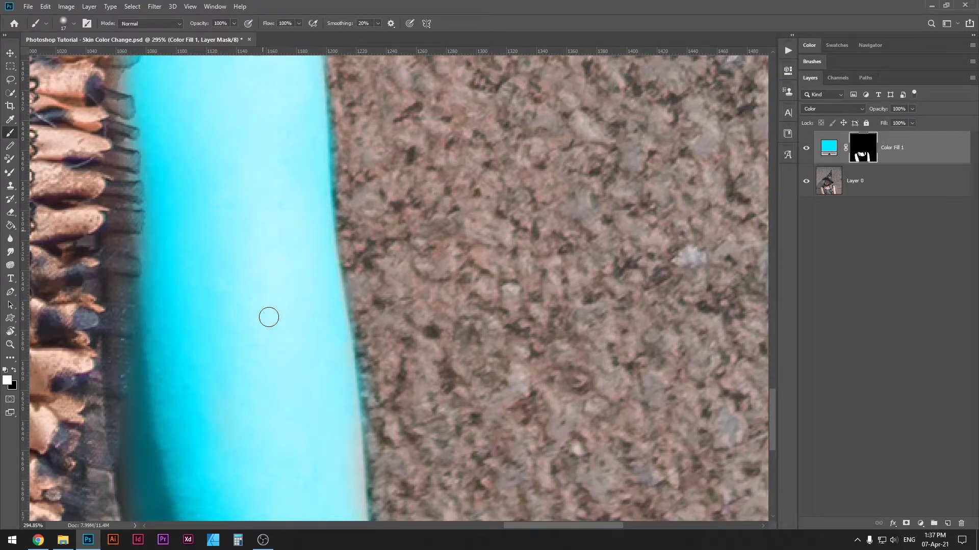
scroll(269, 318, "down", 3)
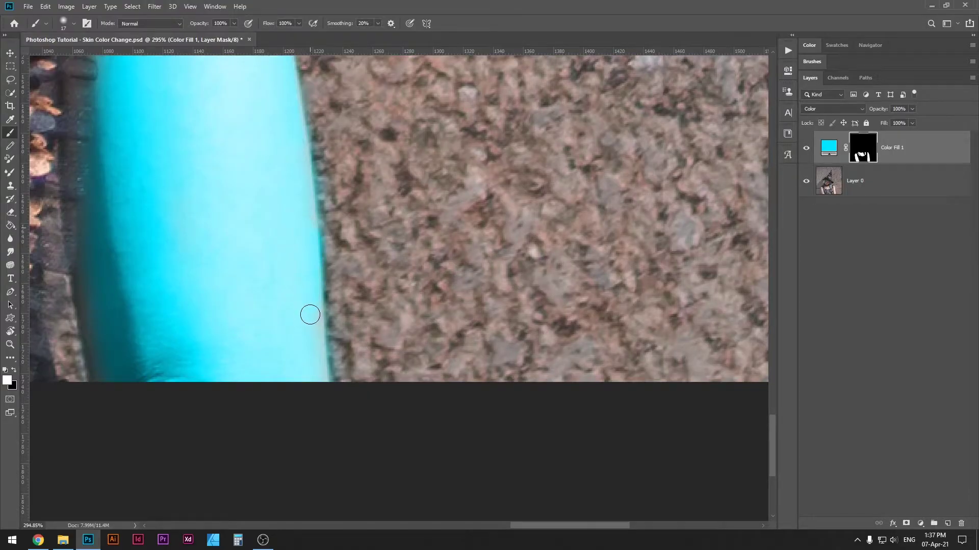
Clean the cyan fringe off the wall along the arm's lower outer edge in black on the mask.
key("x")
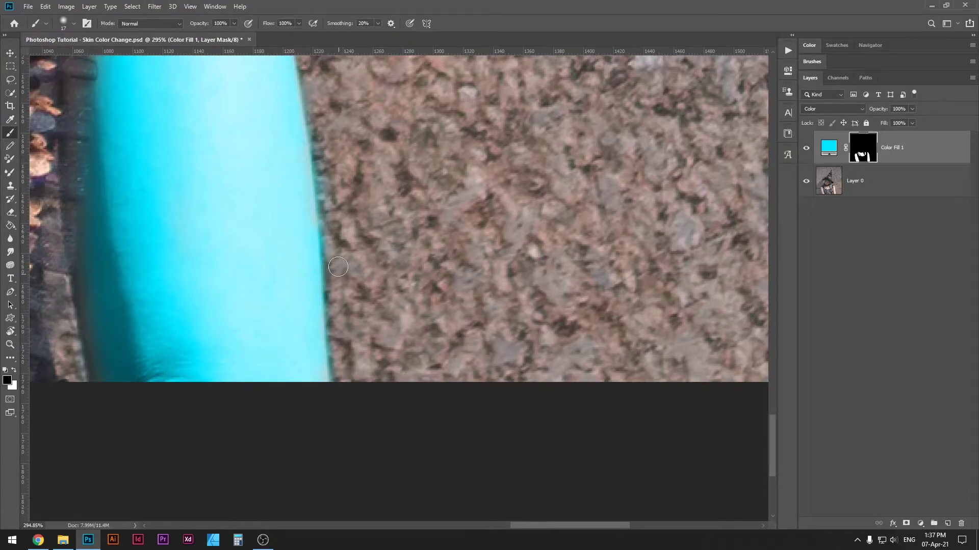
left_click_drag(327, 150, 338, 301)
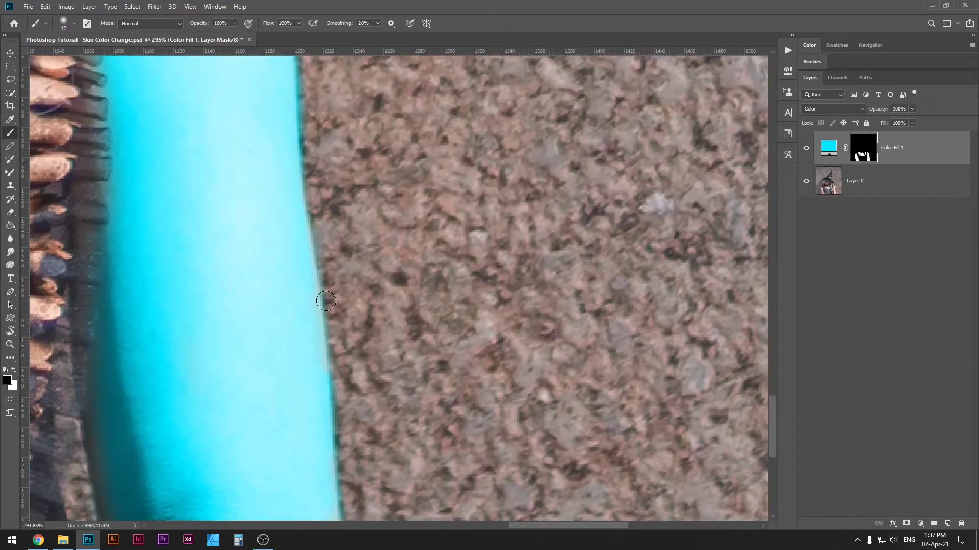
left_click_drag(346, 262, 261, 314)
scroll(360, 316, "up", 4)
Paint the uncolored skin along the pearl necklace in white with a 41 px brush, then enlarge the brush to 85 px.
key("x")
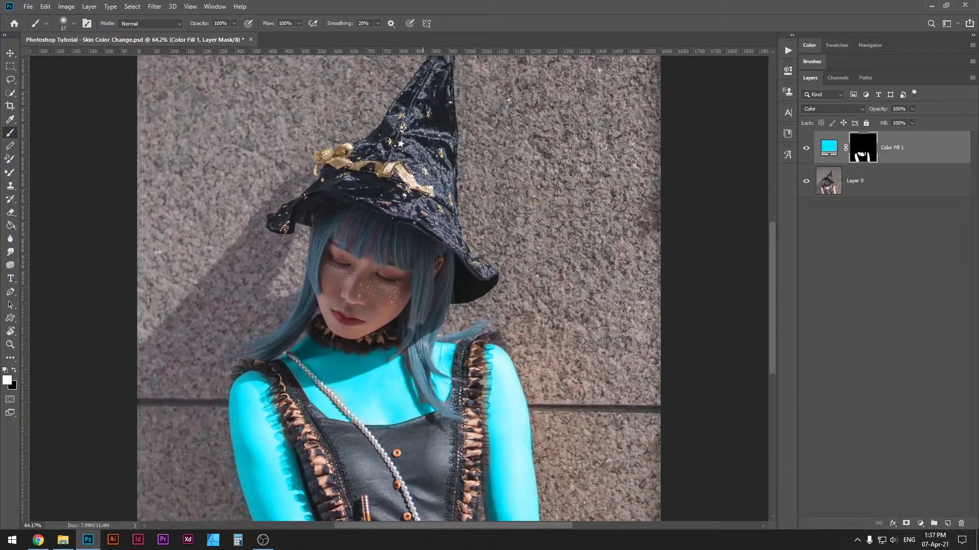
scroll(318, 376, "up", 5)
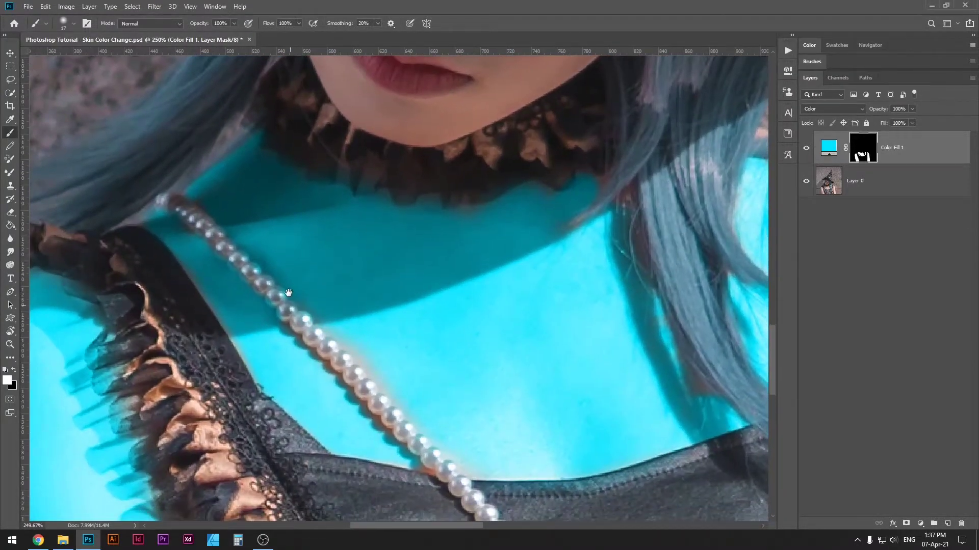
key("x")
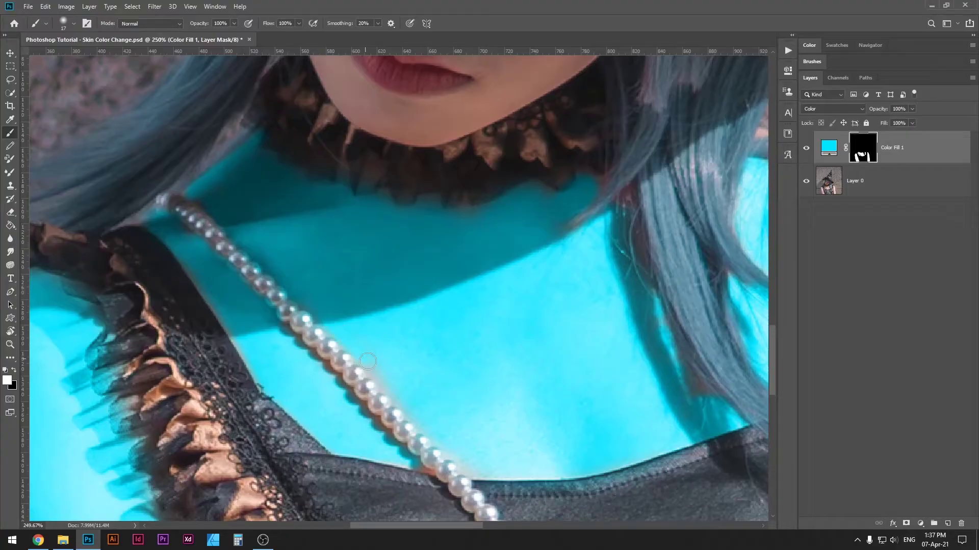
left_click_drag(411, 370, 329, 304)
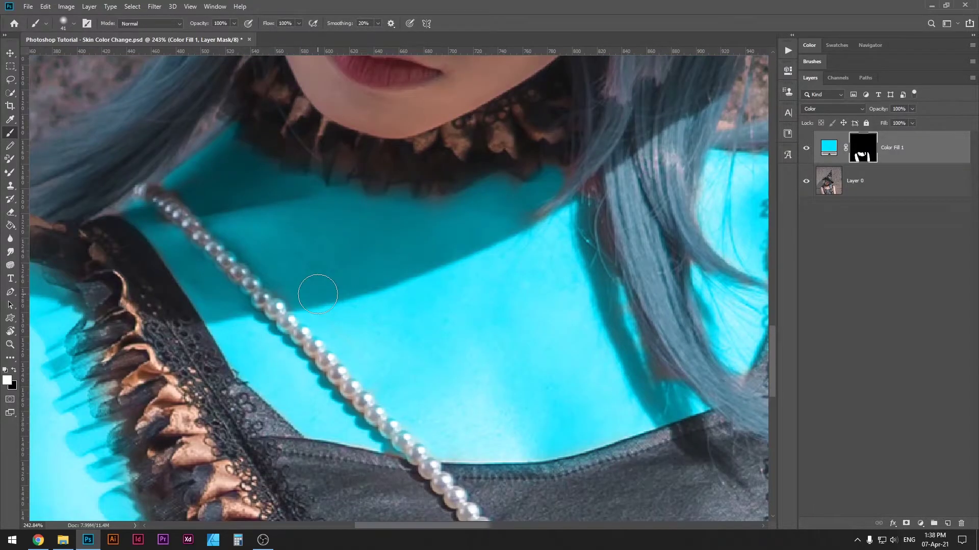
left_click_drag(280, 312, 265, 309)
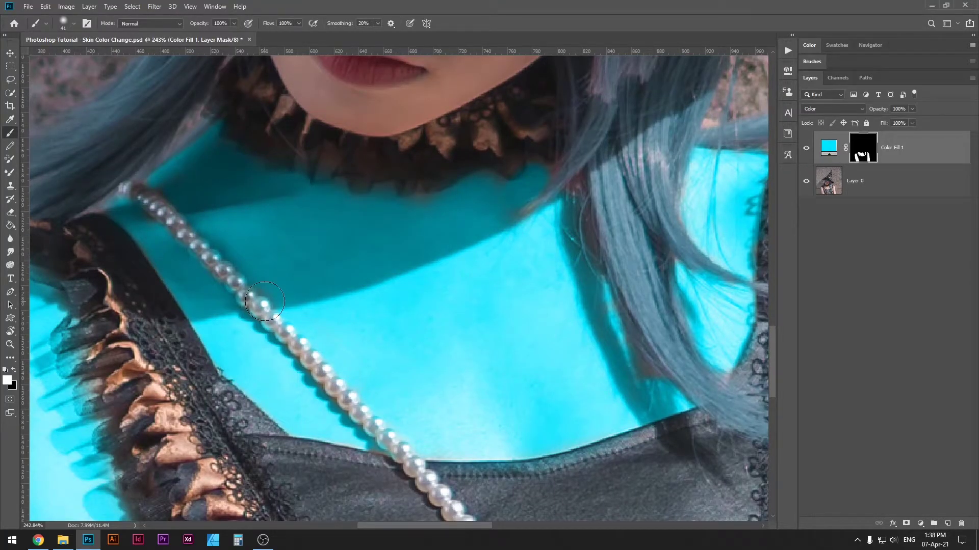
left_click_drag(238, 287, 249, 288)
left_click_drag(308, 293, 333, 286)
left_click_drag(328, 251, 320, 262)
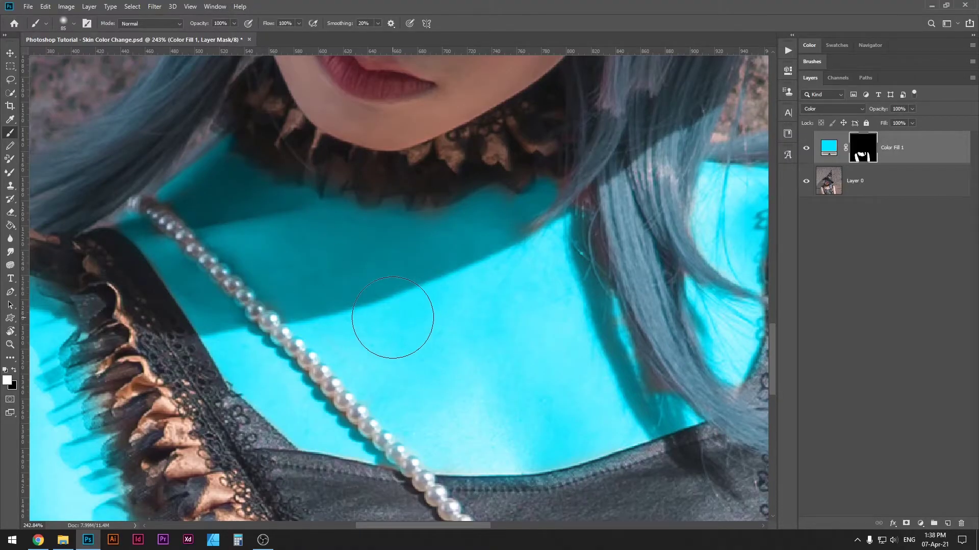
Harden the 85 px brush, stamp a white test dot on the mask over the wall beside the hat, and set the brush opacity to 10%.
mouse_move(437, 313)
left_mouse_down()
mouse_move(384, 290)
mouse_move(310, 418)
left_mouse_up()
left_click_drag(343, 237, 234, 347)
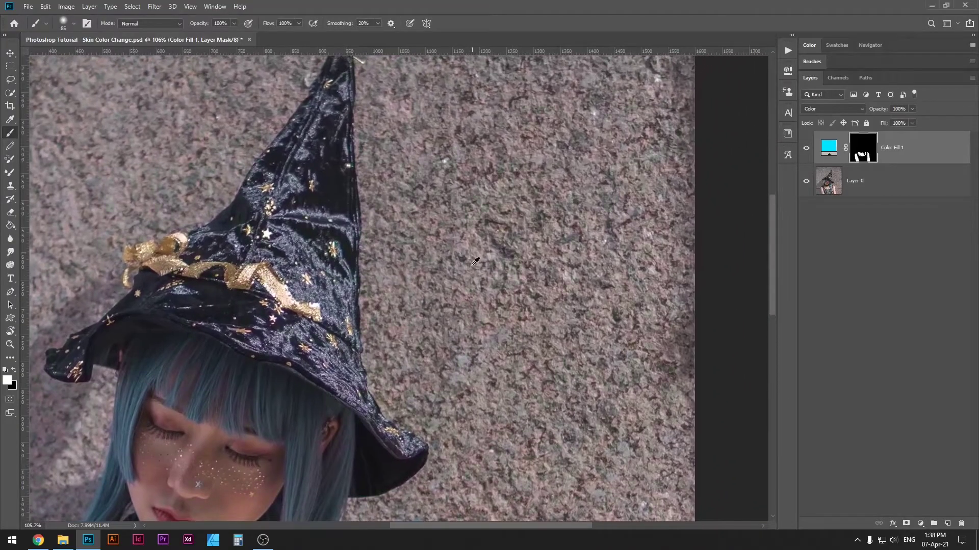
left_click_drag(474, 250, 485, 328)
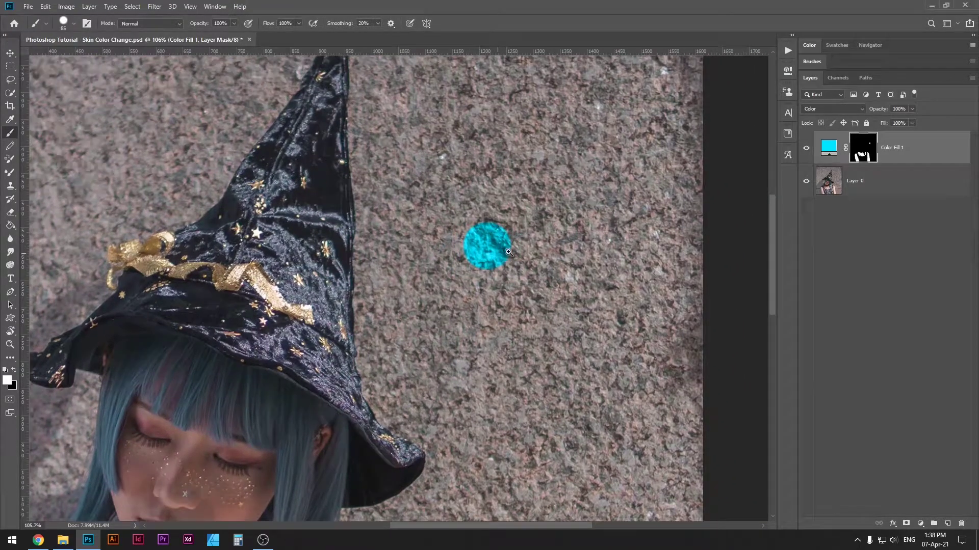
scroll(487, 246, "up", 5)
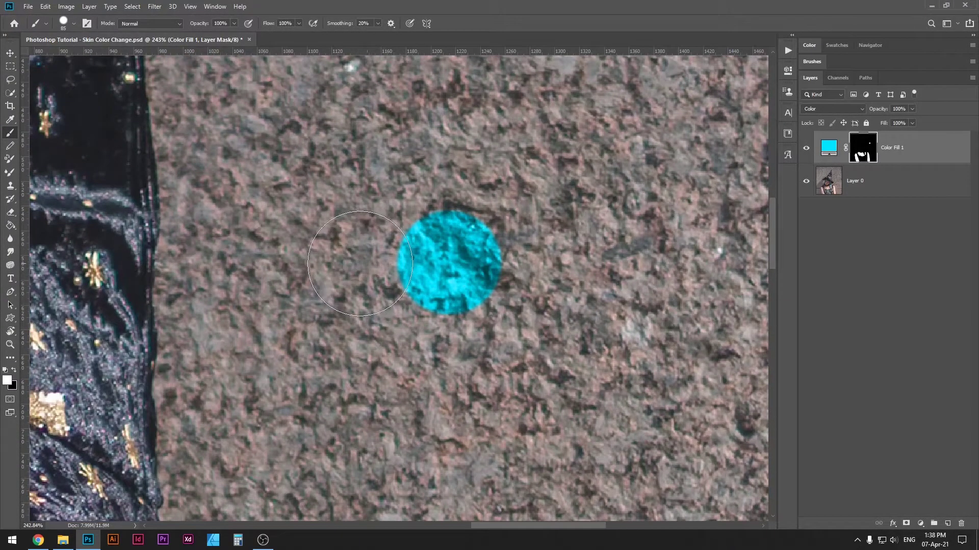
left_click_drag(356, 262, 367, 259)
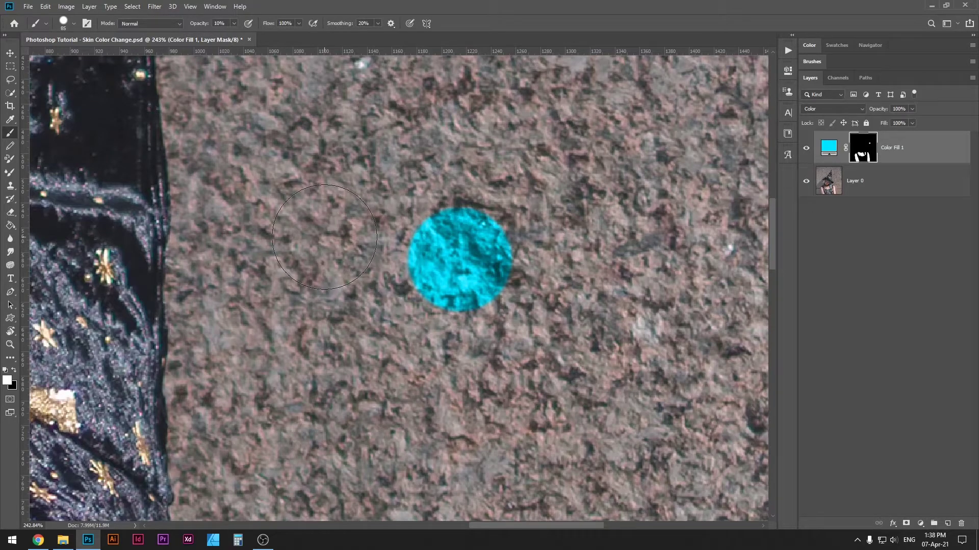
Stamp a faint white test dot beside the solid one at 10% brush opacity, and try brush opacities of 50% and 80%.
key("1")
mouse_move(338, 271)
left_mouse_down()
mouse_move(366, 268)
mouse_move(300, 270)
mouse_move(376, 274)
mouse_move(360, 272)
left_mouse_up()
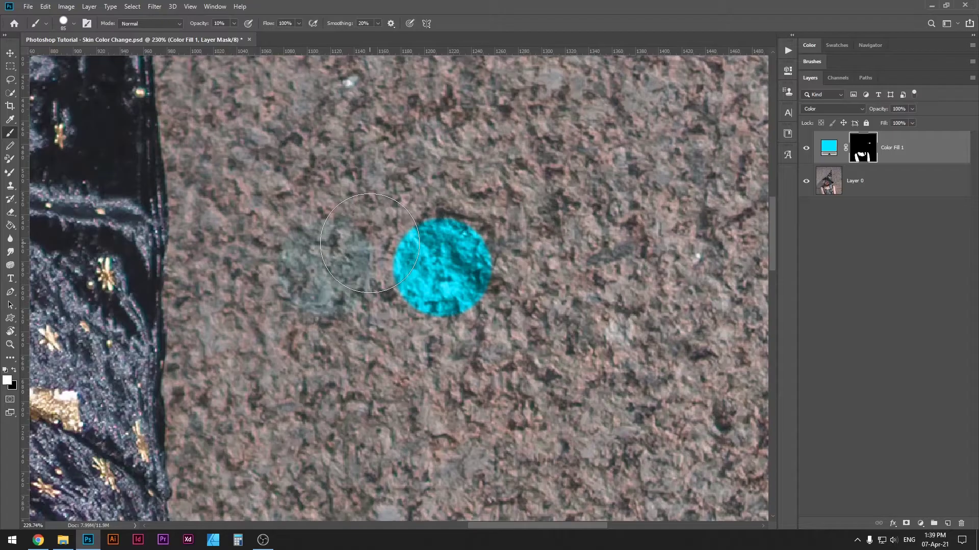
key("5")
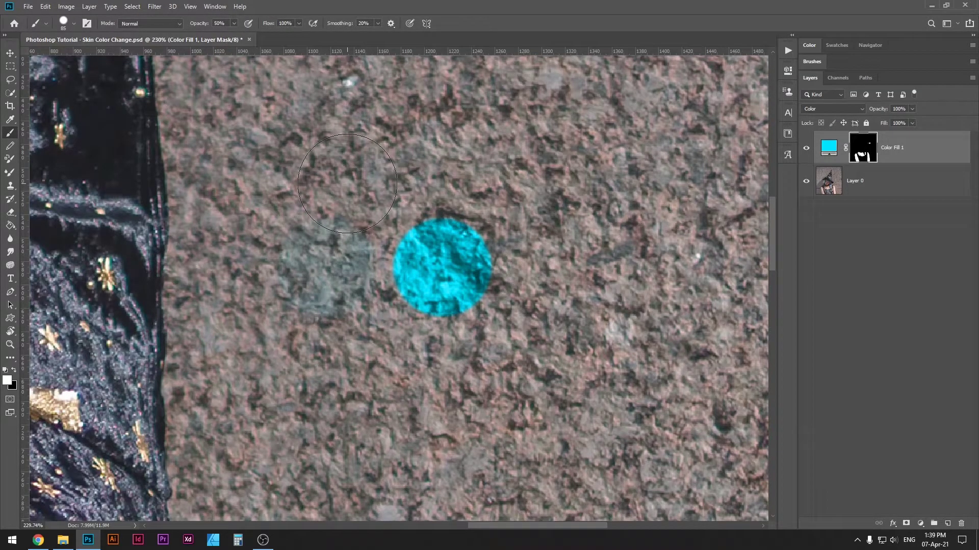
key("8")
left_click_drag(473, 265, 403, 265)
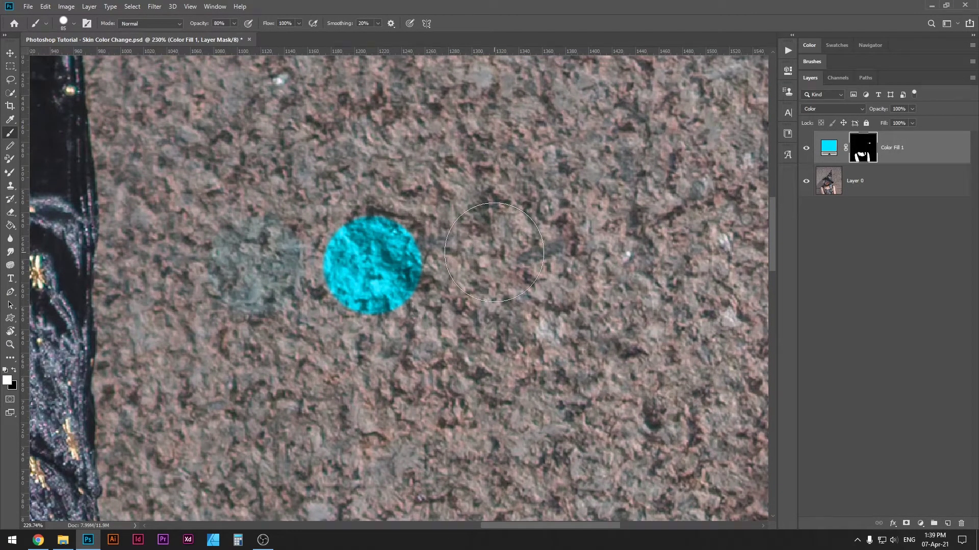
key("2")
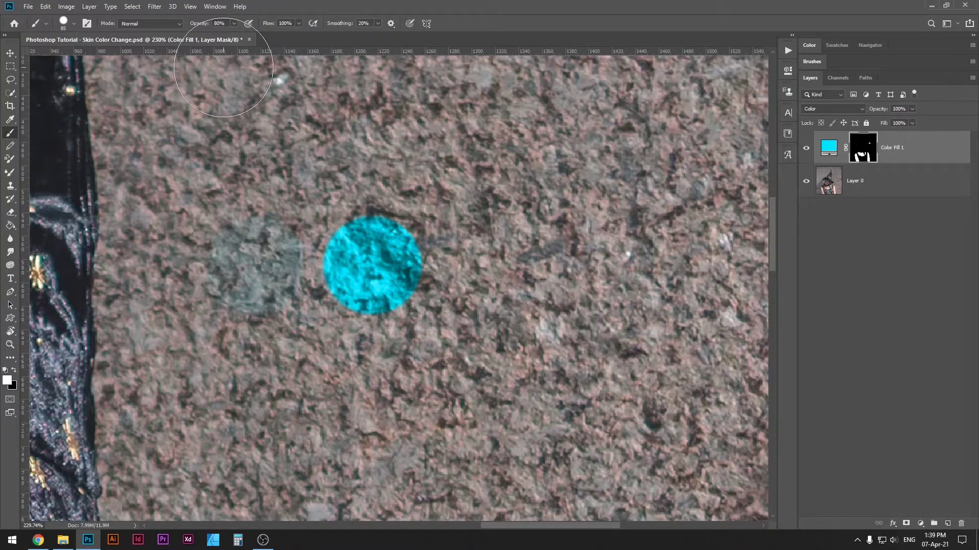
key("5")
Undo both test dots on the wall and set the brush opacity back to 100%.
key("ctrl+z")
left_click_drag(375, 277, 350, 276)
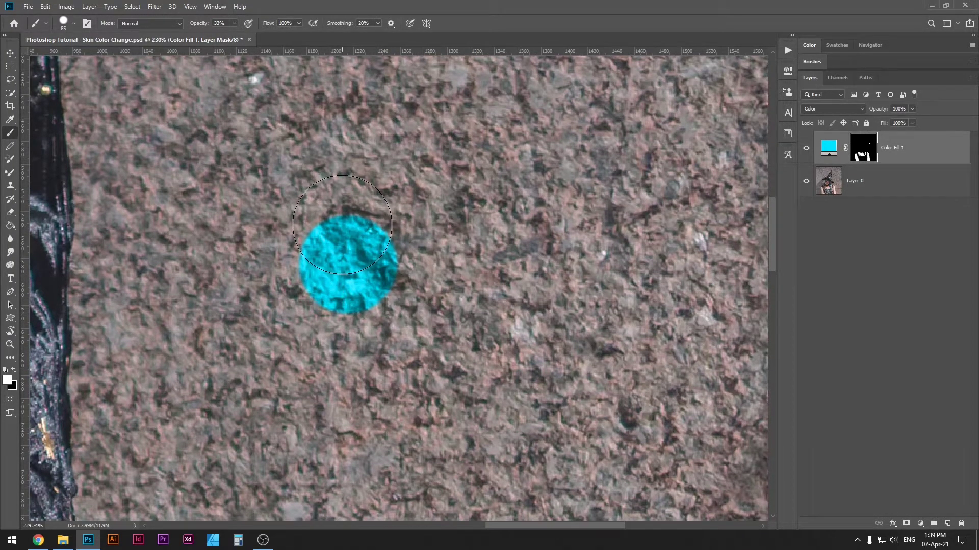
key("0")
key("ctrl+z")
left_click_drag(388, 277, 335, 272)
Set a soft-edged white brush of about 86 px for painting the face on the mask.
mouse_move(194, 495)
left_mouse_down()
mouse_move(203, 458)
mouse_move(289, 361)
mouse_move(311, 308)
left_mouse_up()
left_click_drag(311, 308, 331, 270)
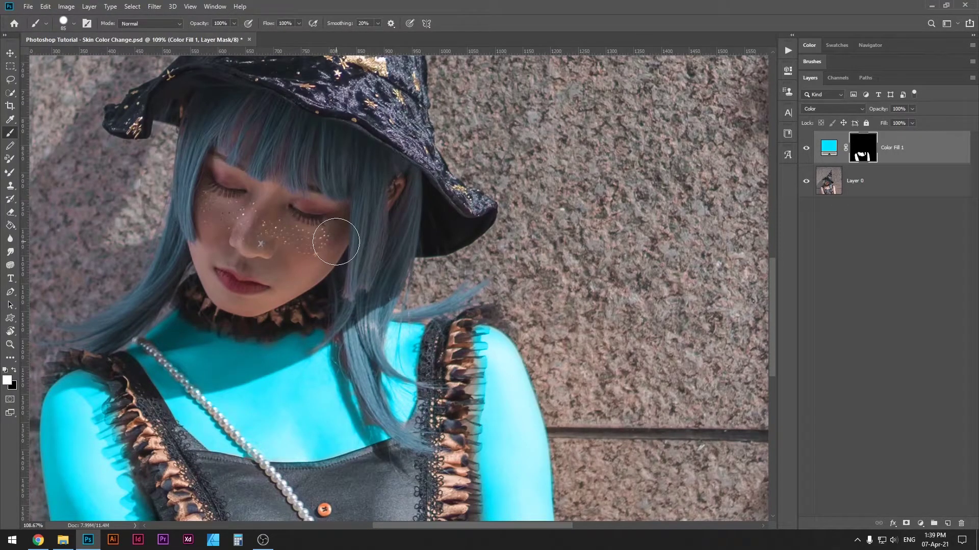
left_click_drag(292, 311, 334, 303)
scroll(329, 233, "up", 2)
left_click_drag(335, 236, 356, 277)
right_click(302, 258, "alt")
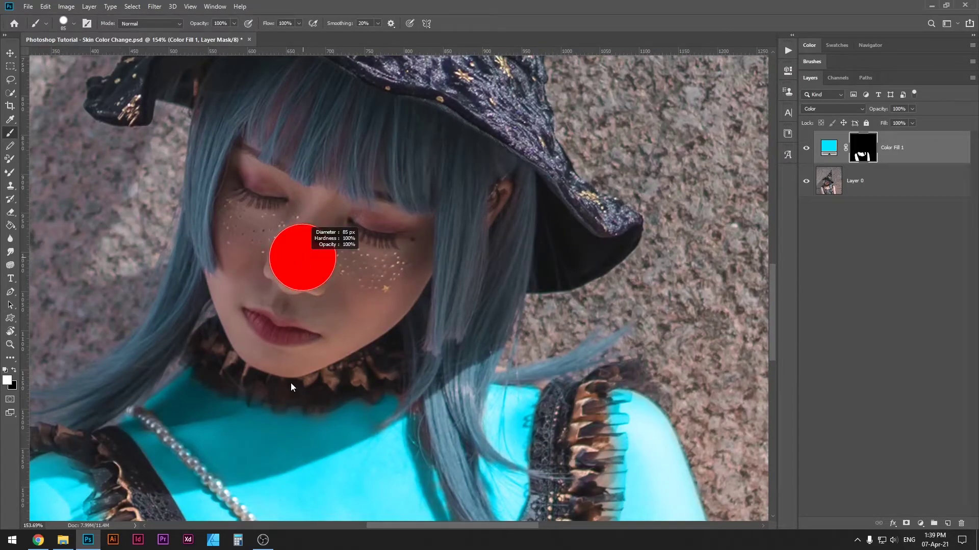
mouse_move(291, 383)
left_mouse_down()
mouse_move(314, 340)
mouse_move(277, 103)
left_mouse_up()
Paint the nose, cheeks, mouth and chin in white on the color fill mask with the soft 86 px brush.
mouse_move(303, 257)
left_mouse_down()
mouse_move(296, 306)
mouse_move(290, 251)
mouse_move(287, 264)
mouse_move(278, 255)
mouse_move(313, 249)
mouse_move(327, 314)
mouse_move(353, 303)
mouse_move(324, 336)
mouse_move(319, 263)
left_mouse_up()
scroll(327, 306, "up", 3)
mouse_move(298, 346)
left_mouse_down()
mouse_move(270, 356)
mouse_move(235, 336)
mouse_move(230, 276)
left_mouse_up()
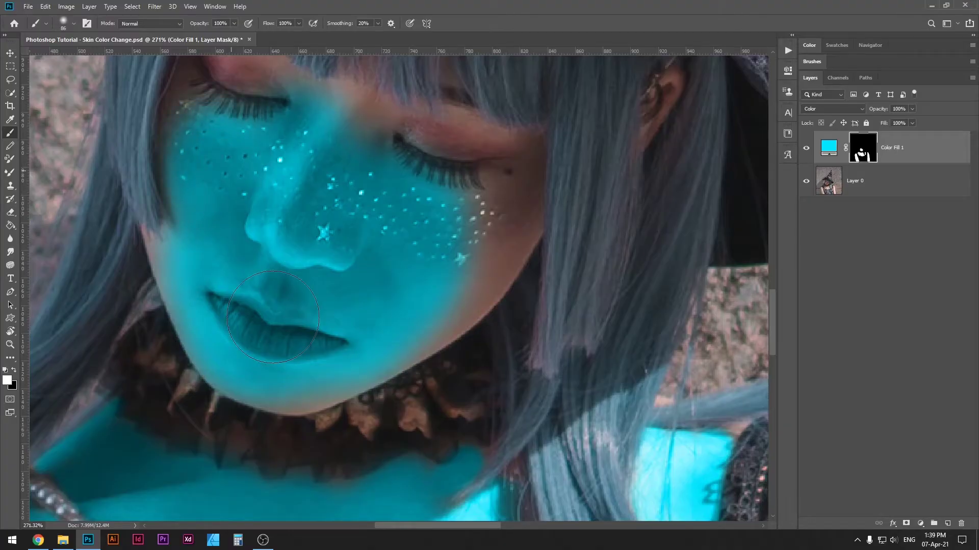
left_click_drag(302, 363, 334, 352)
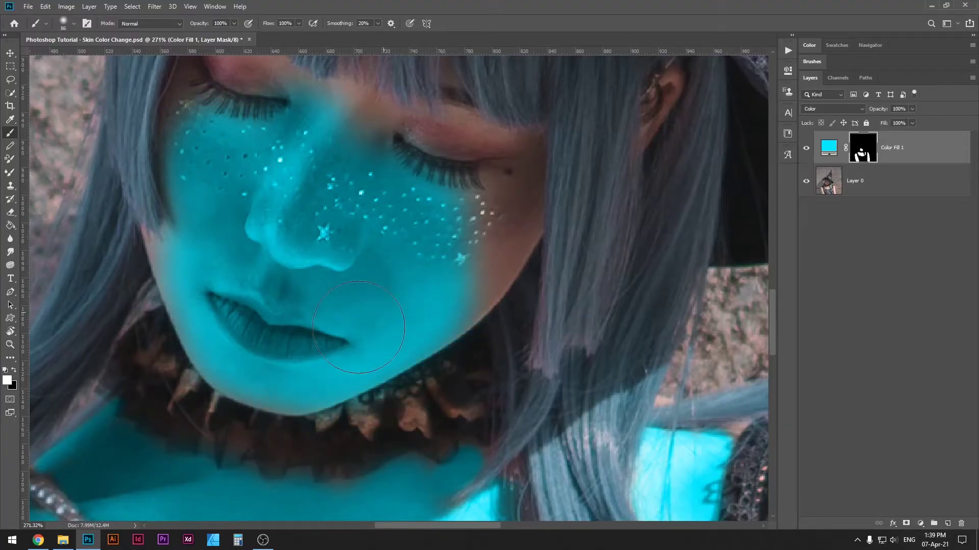
Paint the forehead, eyelids and outer cheek up to the hair in white on the color fill mask.
left_click_drag(407, 193, 350, 273)
mouse_move(389, 227)
left_mouse_down()
mouse_move(346, 240)
mouse_move(259, 222)
mouse_move(328, 295)
left_mouse_up()
mouse_move(240, 252)
left_mouse_down()
mouse_move(240, 199)
mouse_move(266, 282)
left_mouse_up()
mouse_move(349, 349)
left_mouse_down()
mouse_move(443, 369)
mouse_move(464, 358)
mouse_move(489, 381)
mouse_move(475, 396)
mouse_move(429, 375)
mouse_move(488, 353)
mouse_move(460, 396)
mouse_move(481, 341)
left_mouse_up()
left_click_drag(418, 393, 273, 311)
Paint the ear in white with a 27 px brush and clean up the spill around its lower edge in black.
left_click_drag(447, 318, 220, 478)
left_click_drag(302, 292, 293, 291)
left_click_drag(293, 290, 285, 308)
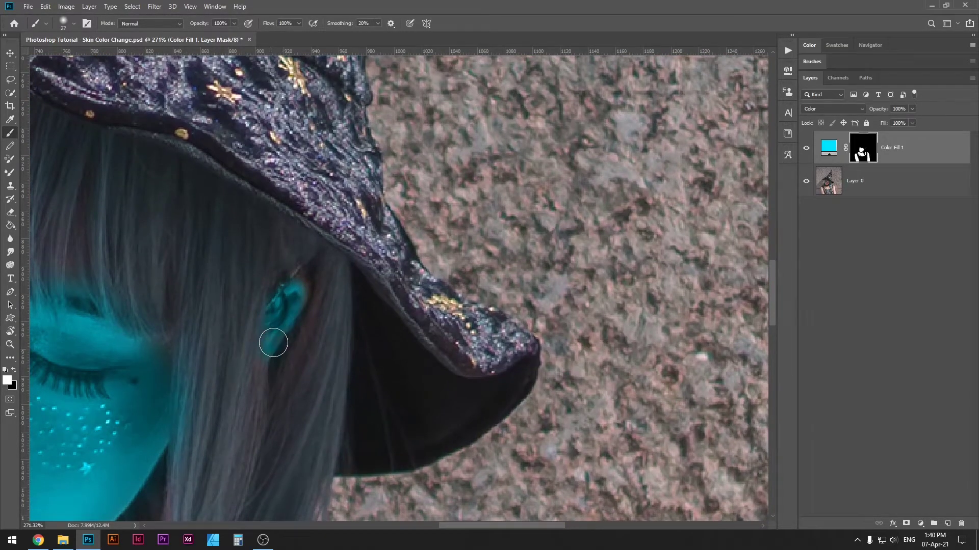
key("x")
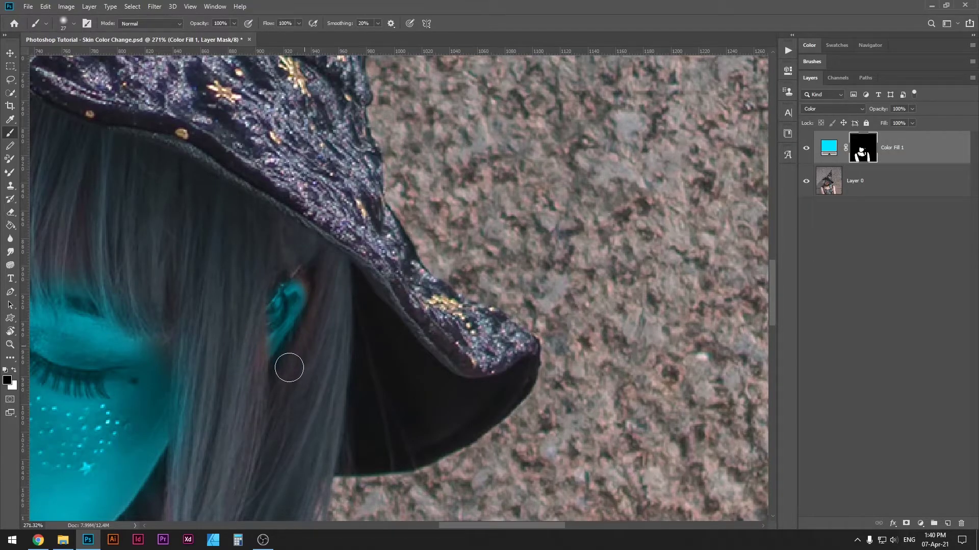
left_click_drag(302, 315, 299, 297)
key("x")
key("x")
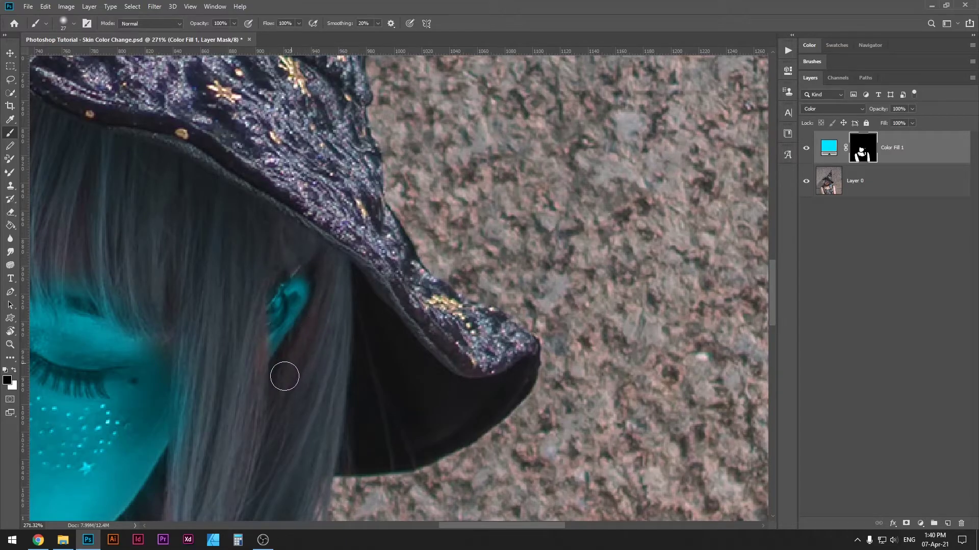
Try to restore the lips' red color in black on the mask with the 27 px brush.
left_click_drag(189, 388, 517, 276)
key("x")
left_click_drag(181, 402, 270, 330)
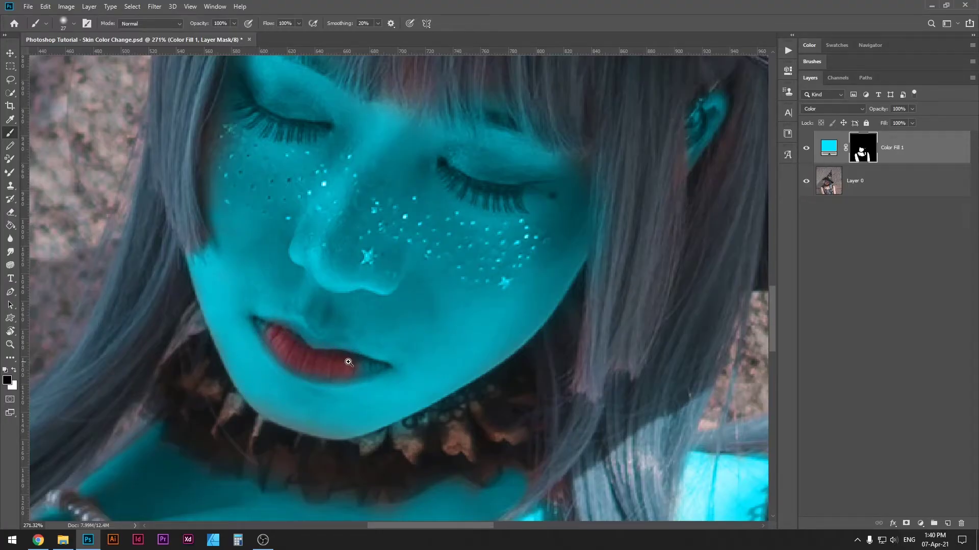
left_click_drag(348, 362, 368, 330)
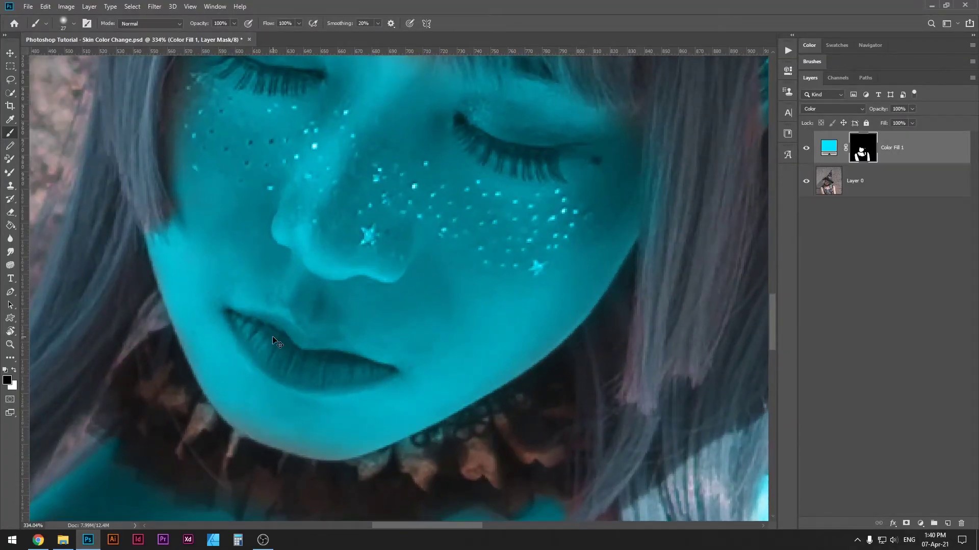
Restore the red lips from corner to corner in black on the mask with an 8 px brush.
left_click_drag(271, 337, 256, 337)
mouse_move(251, 335)
left_mouse_down()
mouse_move(286, 332)
mouse_move(371, 372)
mouse_move(286, 367)
mouse_move(249, 327)
left_mouse_up()
mouse_move(256, 332)
left_mouse_down()
mouse_move(233, 331)
mouse_move(235, 318)
mouse_move(273, 365)
left_mouse_up()
mouse_move(328, 393)
left_mouse_down()
mouse_move(411, 377)
mouse_move(385, 376)
left_mouse_up()
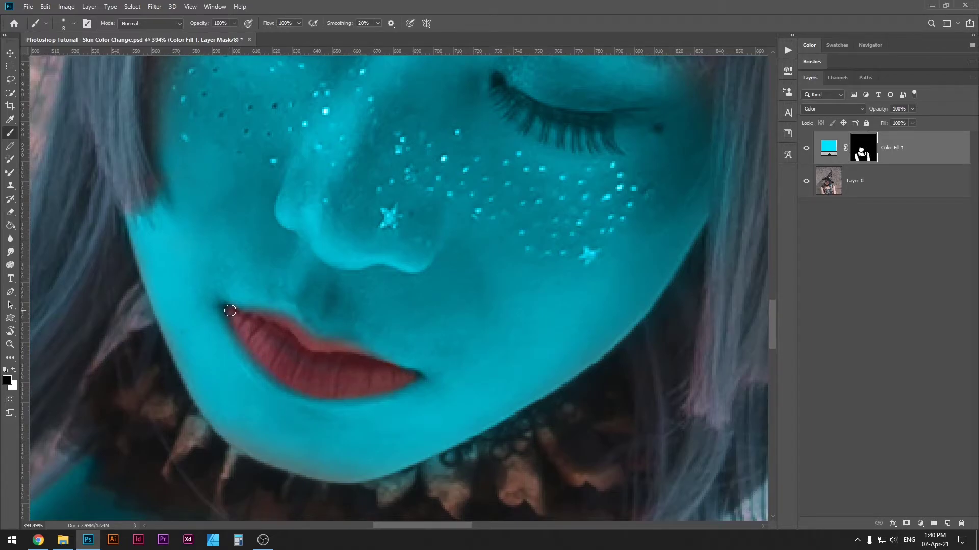
left_click_drag(329, 380, 380, 362)
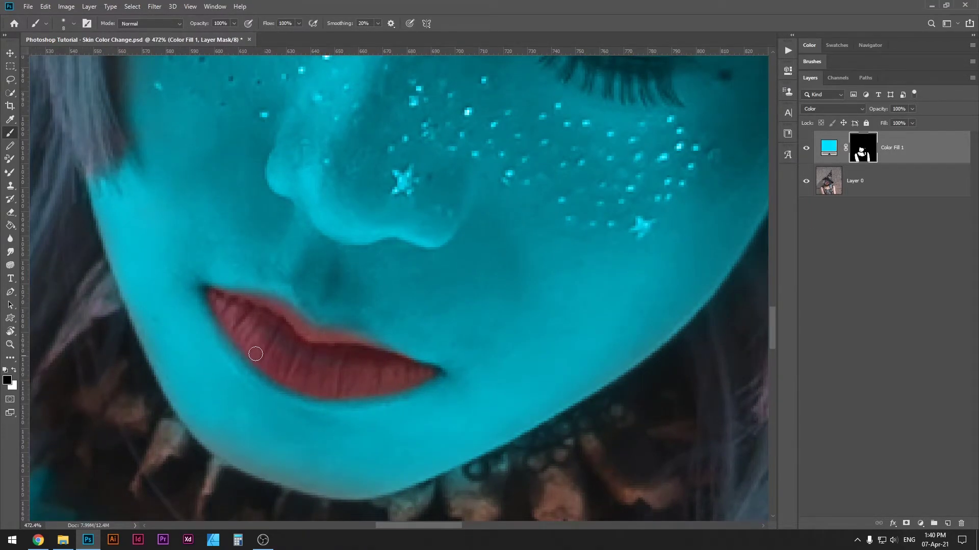
left_click_drag(246, 338, 253, 339)
Examine the recolored face and lips against the whole portrait.
scroll(371, 378, "down", 8)
key("v")
scroll(365, 334, "down", 4)
scroll(366, 334, "up", 3)
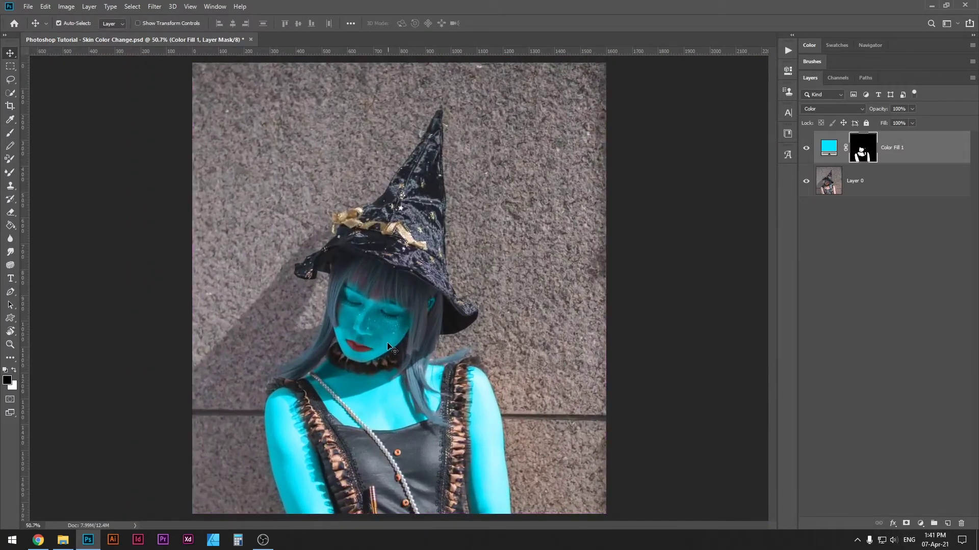
scroll(406, 322, "up", 4)
key("b")
scroll(449, 257, "down", 5)
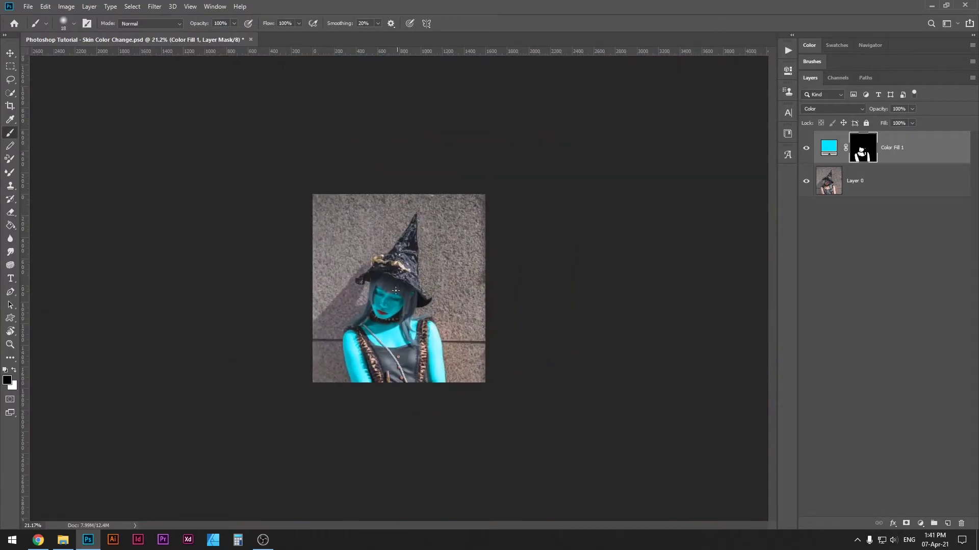
Tint the hair fringe faintly cyan in white on the mask with a soft 127 px brush at 10% opacity.
scroll(330, 260, "up", 7)
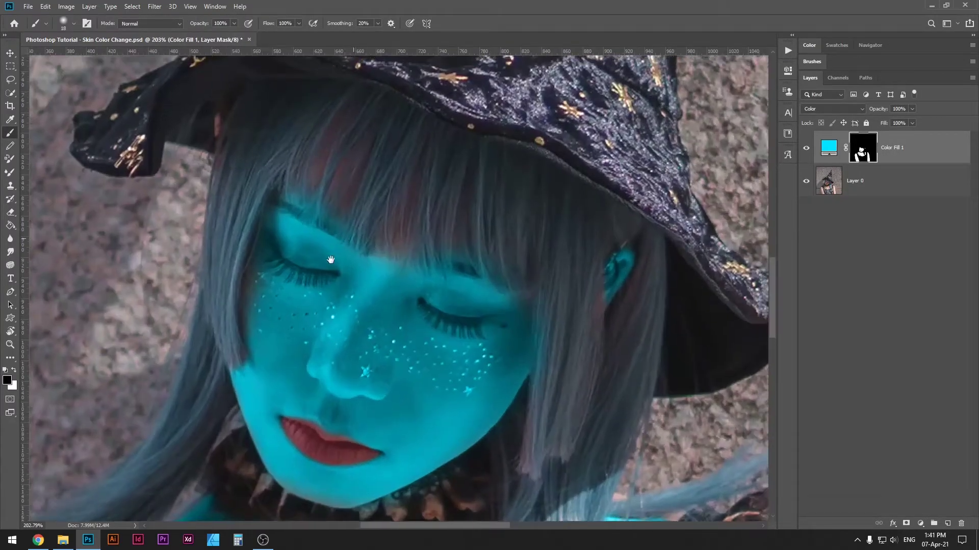
left_click_drag(330, 260, 298, 315)
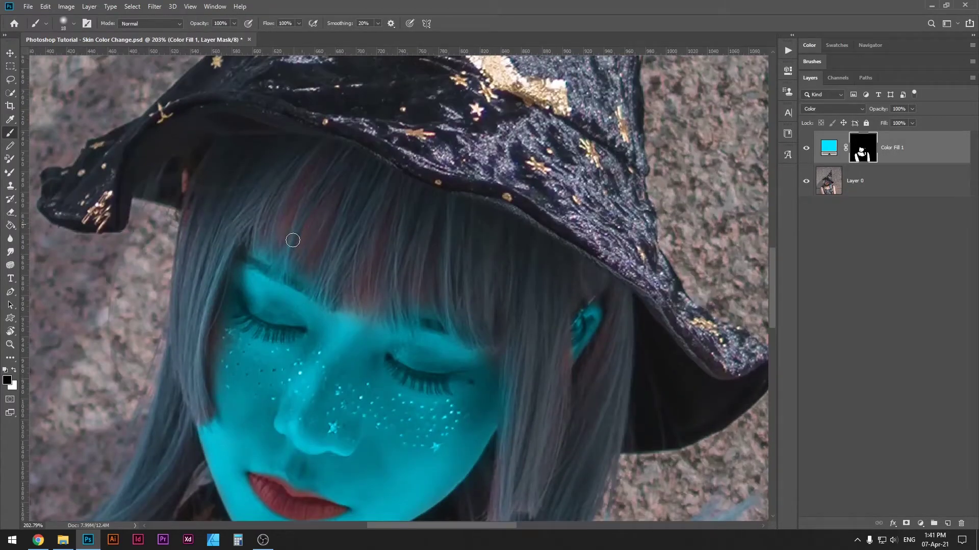
left_click_drag(312, 256, 342, 254)
right_click(317, 237, "alt")
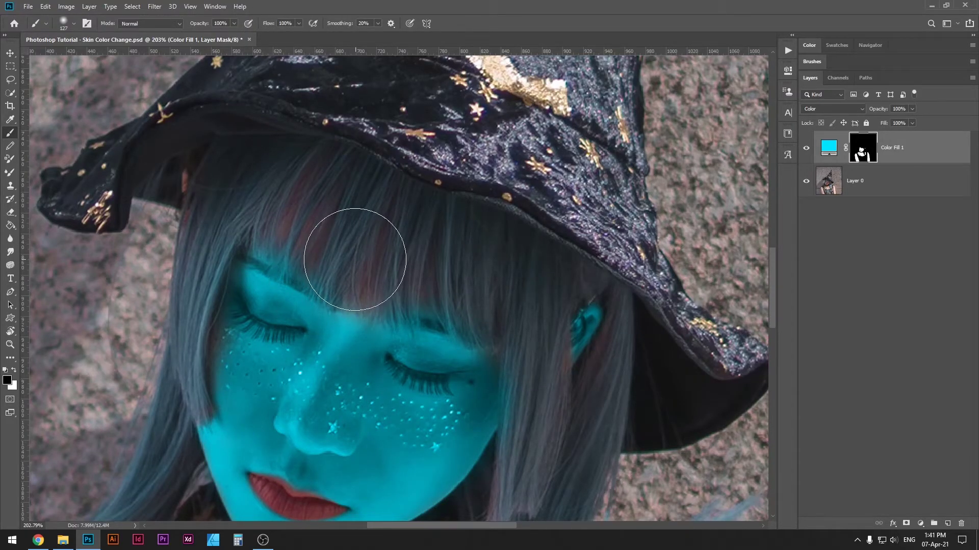
key("1")
mouse_move(284, 205)
left_mouse_down()
mouse_move(314, 225)
mouse_move(304, 225)
mouse_move(314, 212)
mouse_move(319, 235)
mouse_move(361, 251)
mouse_move(334, 225)
mouse_move(425, 280)
mouse_move(306, 197)
mouse_move(319, 219)
mouse_move(417, 255)
mouse_move(441, 283)
mouse_move(284, 207)
mouse_move(338, 212)
mouse_move(441, 277)
mouse_move(419, 274)
mouse_move(343, 236)
mouse_move(507, 258)
mouse_move(476, 281)
left_mouse_up()
key("x")
key("v")
scroll(476, 282, "down", 8)
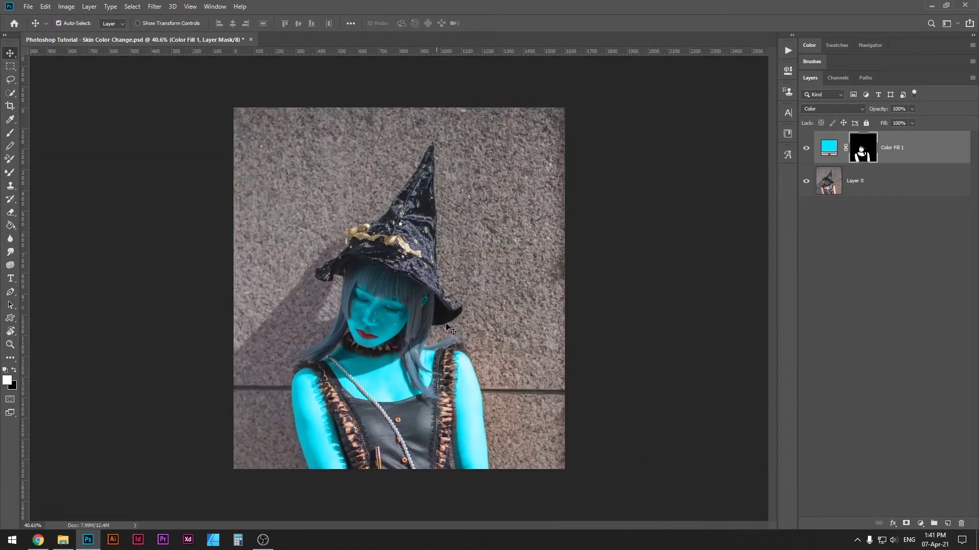
Try the color fill layer at 46% opacity, inspect the skin up close, and return the layer to 100%.
scroll(432, 367, "up", 3)
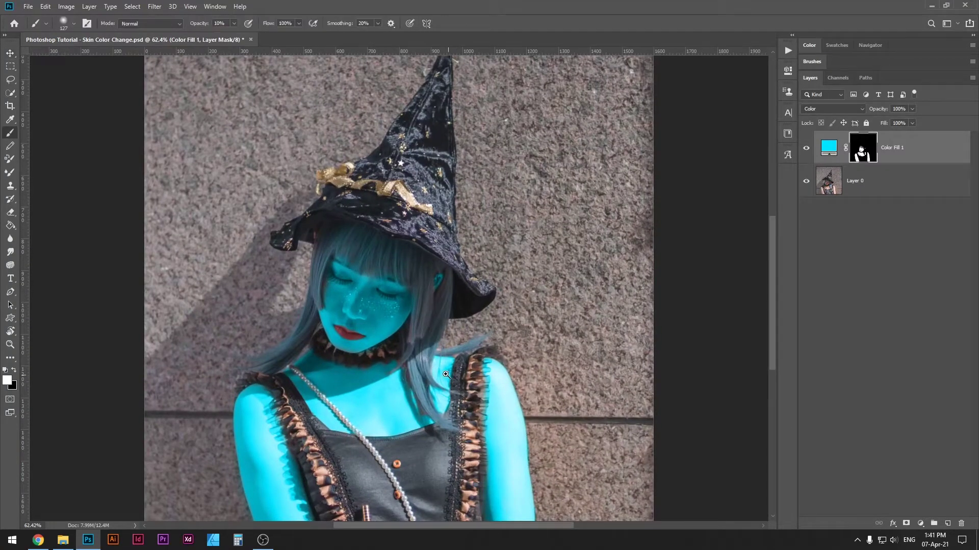
scroll(461, 389, "down", 1)
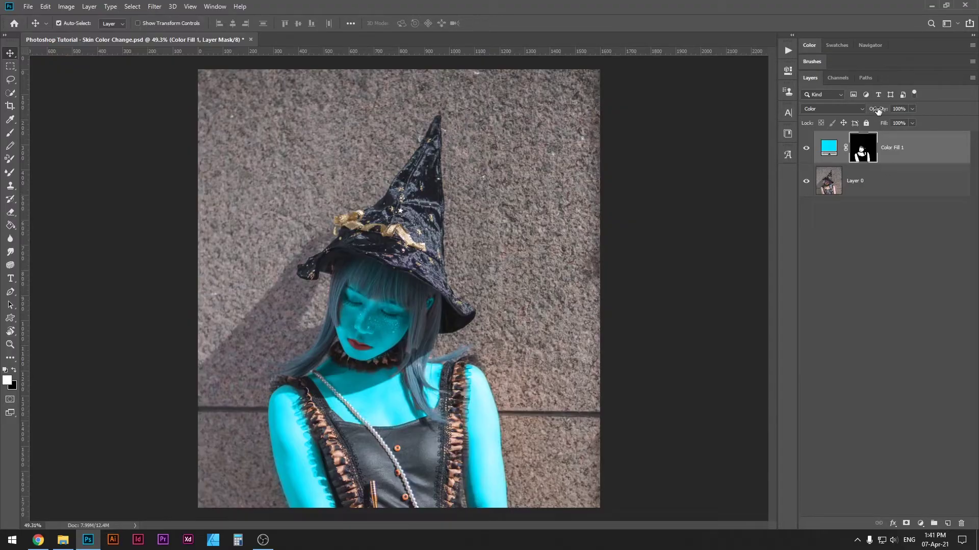
left_click_drag(881, 111, 874, 111)
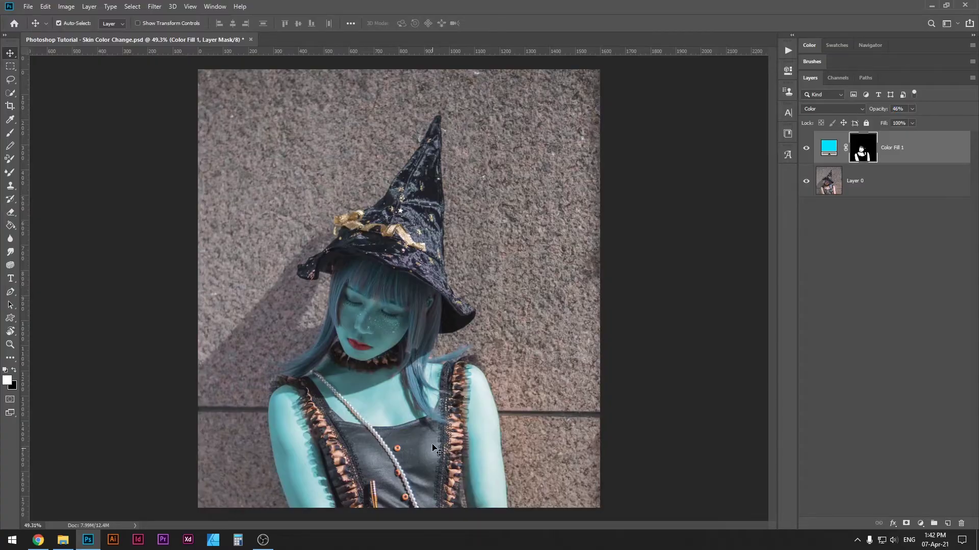
left_click_drag(427, 435, 454, 434)
left_click_drag(440, 417, 416, 337)
left_click_drag(343, 308, 428, 317)
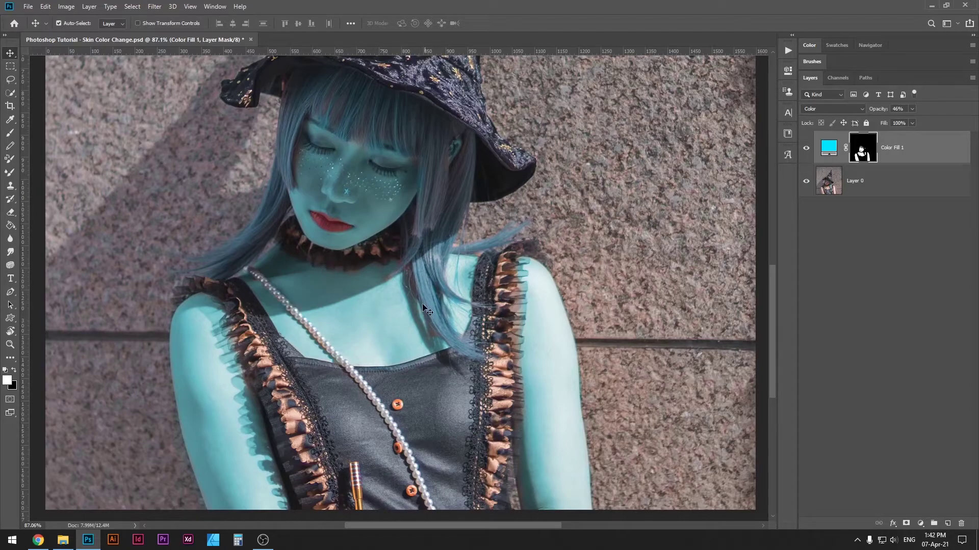
key("ctrl+0")
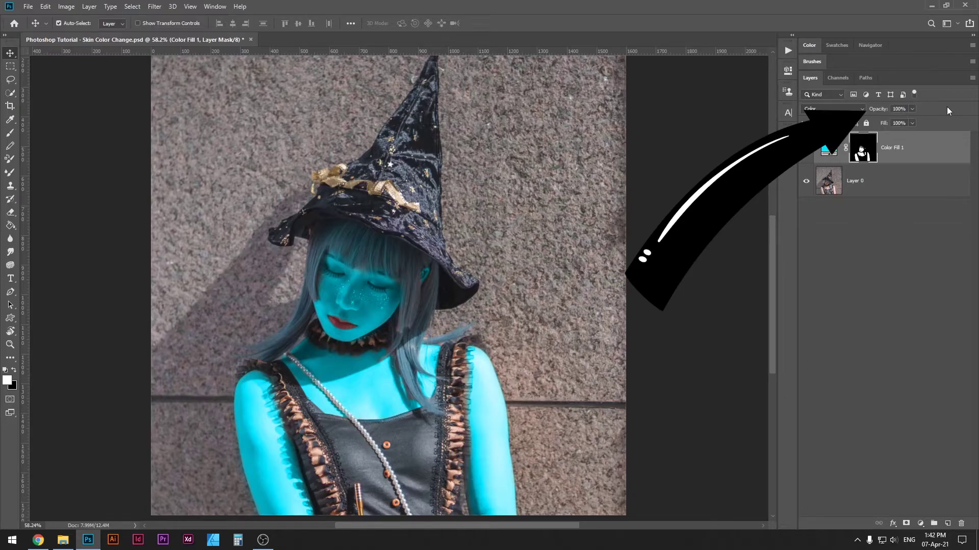
Add a Hue/Saturation adjustment layer above the color fill layer and clip it to that layer.
left_click(951, 148)
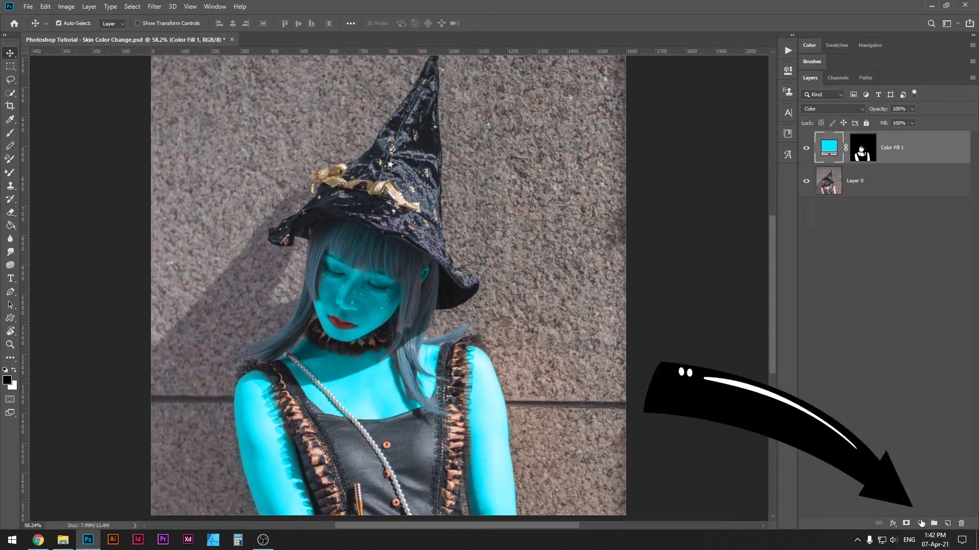
left_click(920, 523)
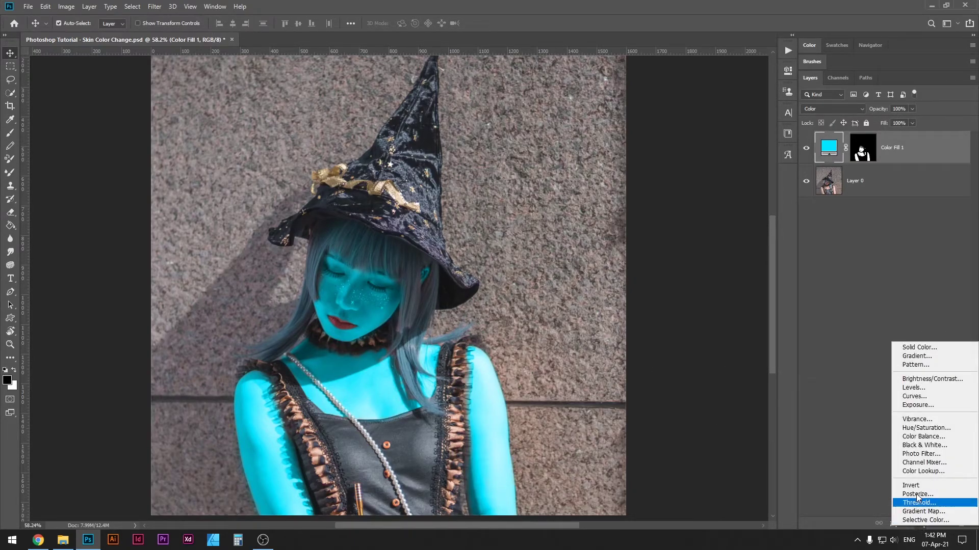
left_click(911, 428)
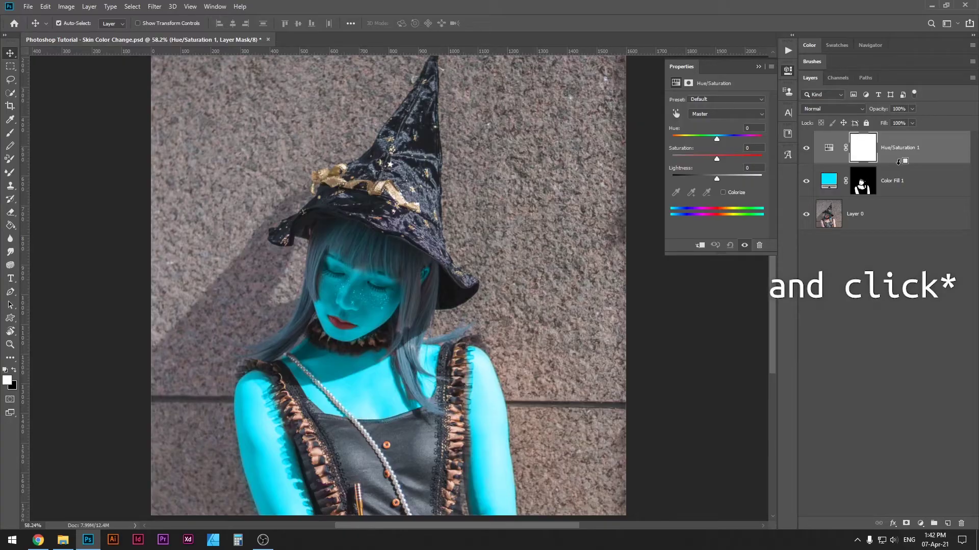
left_click(900, 163, "alt")
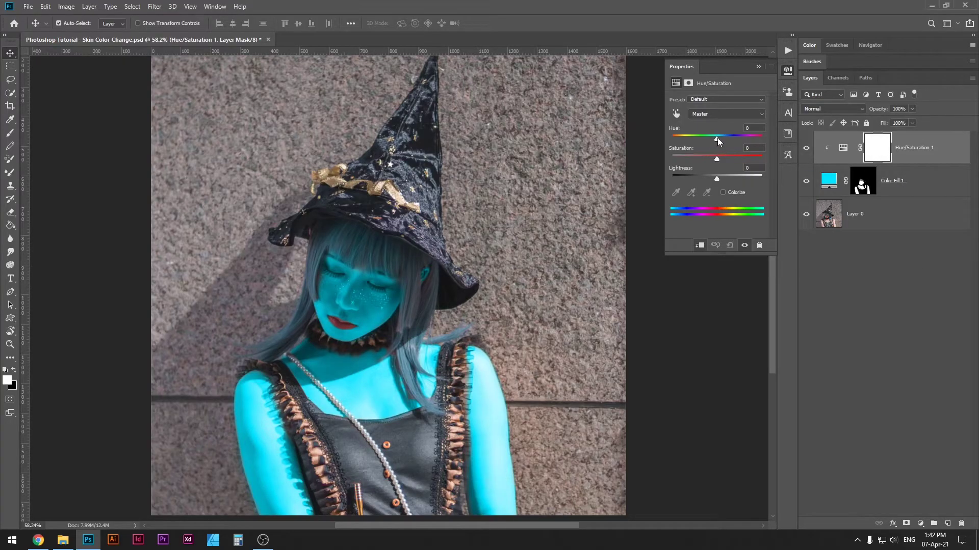
Set the clipped Hue/Saturation adjustment's hue to +5 and lower its saturation to -76.
mouse_move(717, 141)
left_mouse_down()
mouse_move(683, 137)
mouse_move(742, 139)
mouse_move(717, 139)
left_mouse_up()
mouse_move(712, 138)
left_mouse_down()
mouse_move(675, 140)
mouse_move(754, 141)
mouse_move(697, 140)
mouse_move(726, 139)
mouse_move(717, 141)
left_mouse_up()
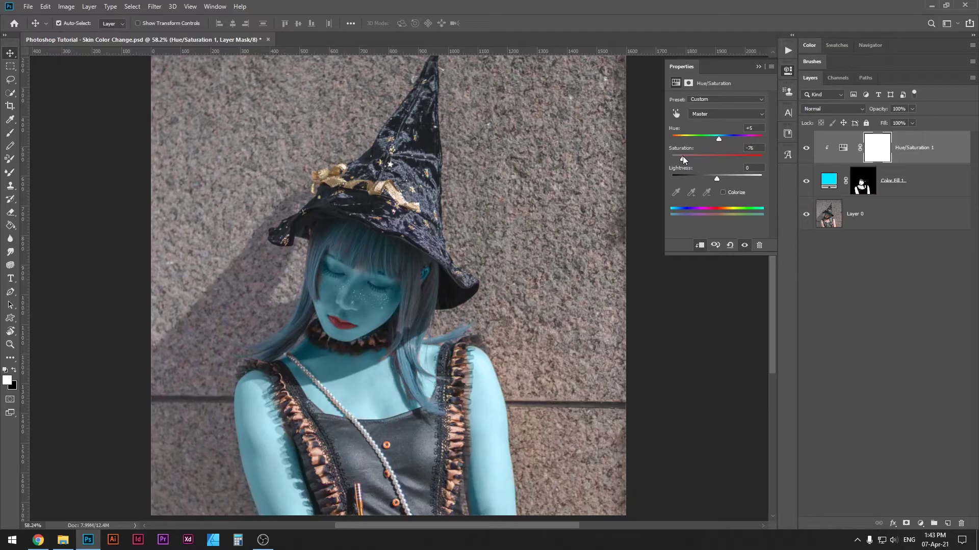
left_click_drag(478, 338, 433, 363)
scroll(435, 363, "down", 1)
scroll(380, 369, "up", 2)
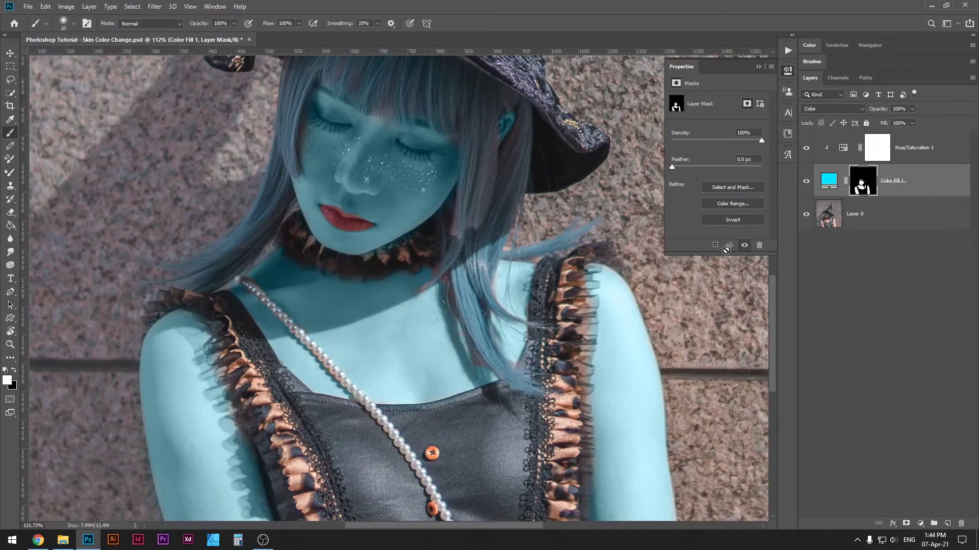
Refine the color fill mask along the ruffled strap beside the arm in white with an 11 px brush.
left_click_drag(308, 386, 361, 335)
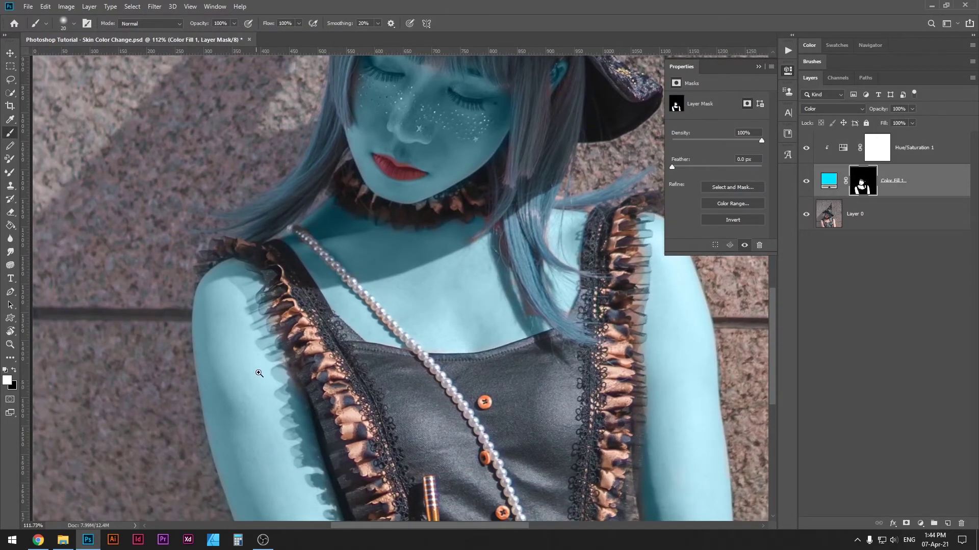
left_click_drag(258, 374, 295, 349)
left_click_drag(296, 349, 284, 323)
scroll(306, 346, "down", 8)
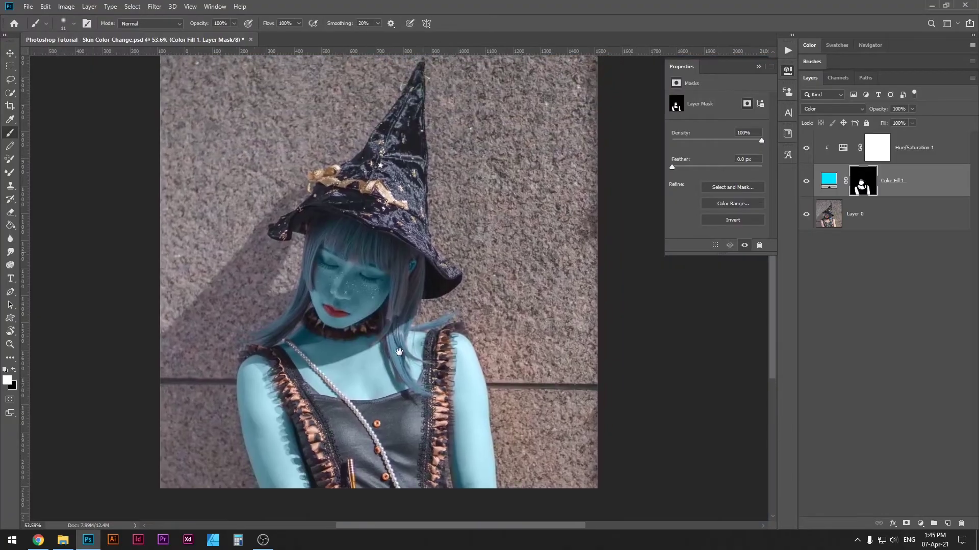
Place the smiling man's portrait as an embedded smart object above the woman's Hue/Saturation adjustment layer.
scroll(353, 347, "up", 2)
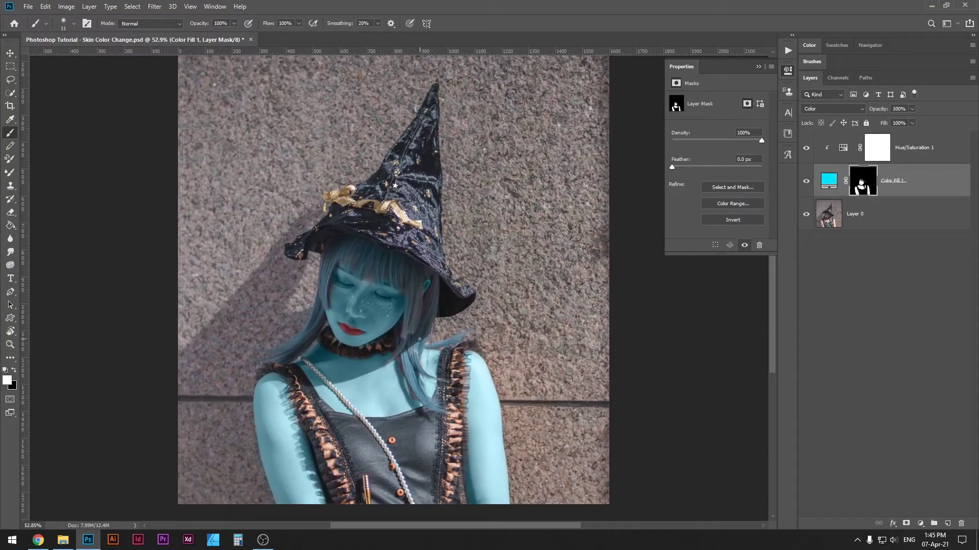
left_click(931, 148)
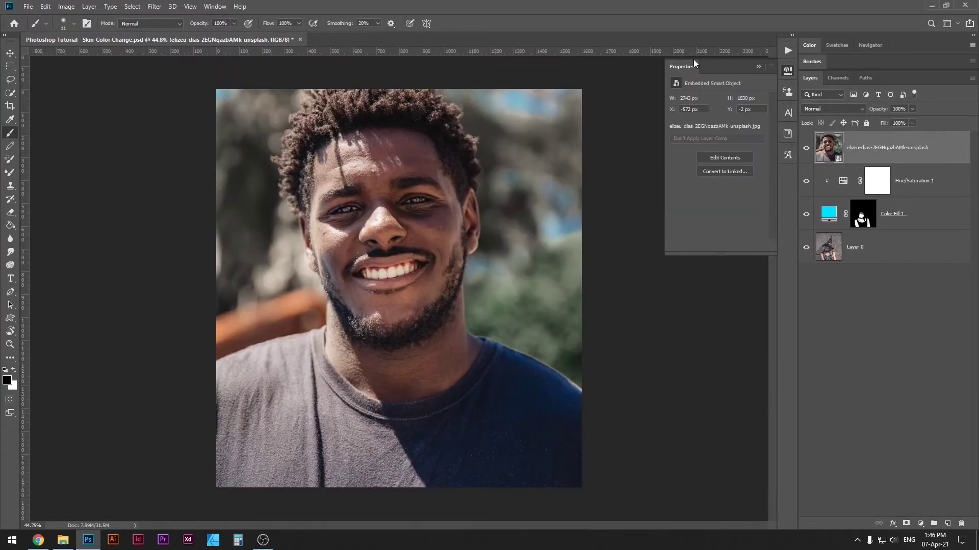
key("v")
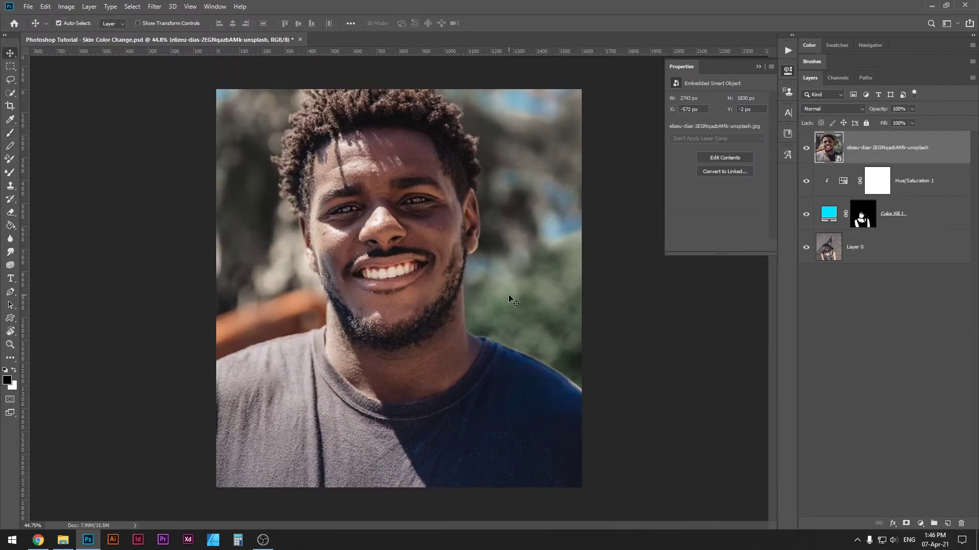
scroll(428, 270, "up", 1)
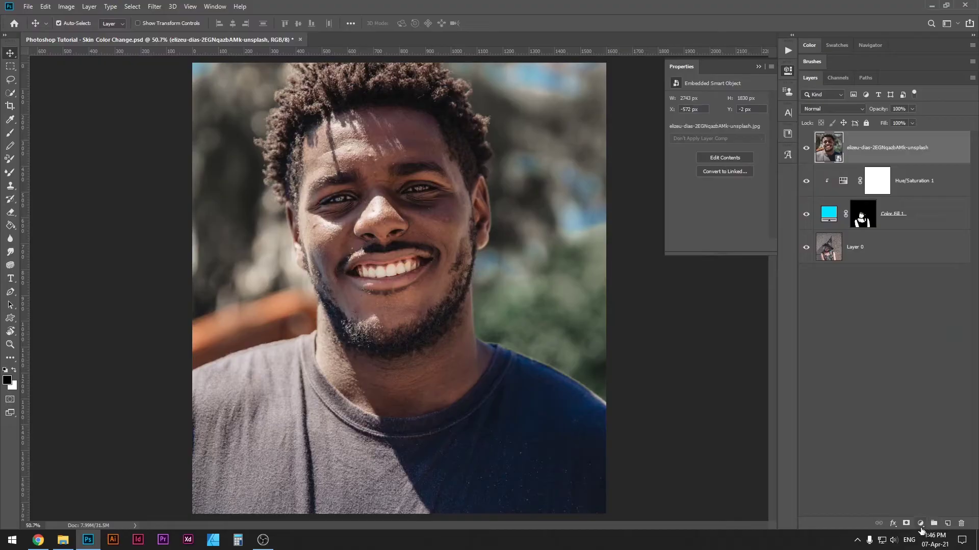
Add a red (e30707) solid color fill layer above the man's portrait and set its blend mode to Color.
left_click(920, 524)
left_click(917, 349)
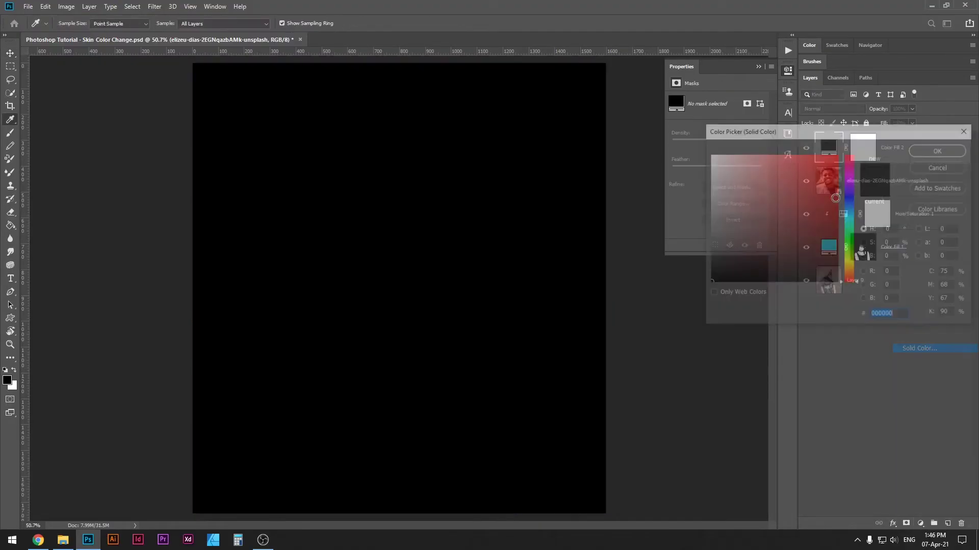
left_click(839, 164)
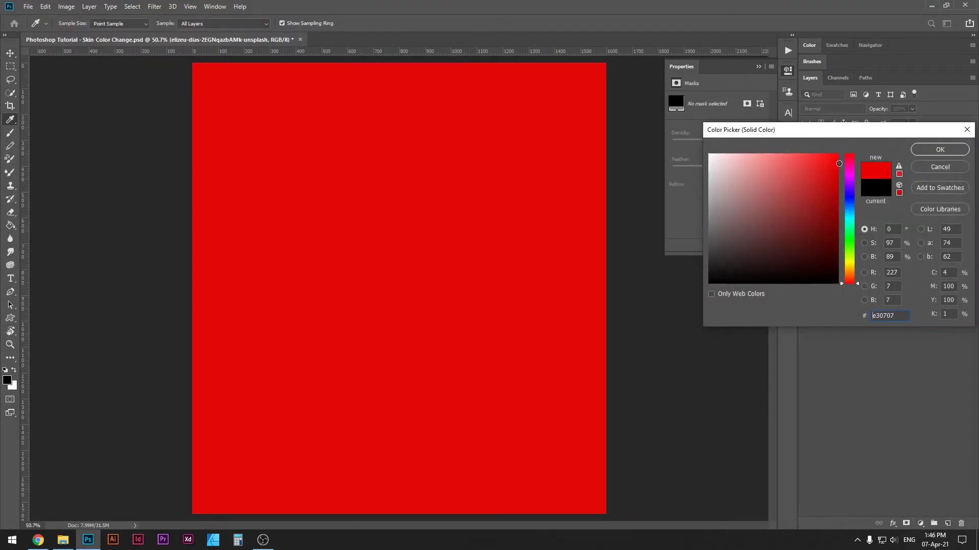
left_click(942, 149)
left_click(827, 108)
left_click(827, 109)
left_click(827, 108)
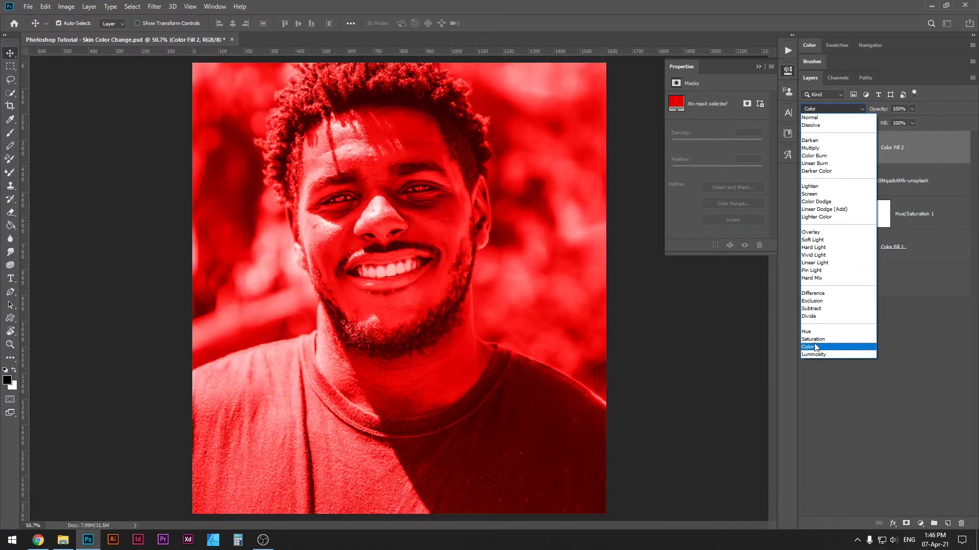
left_click(814, 346)
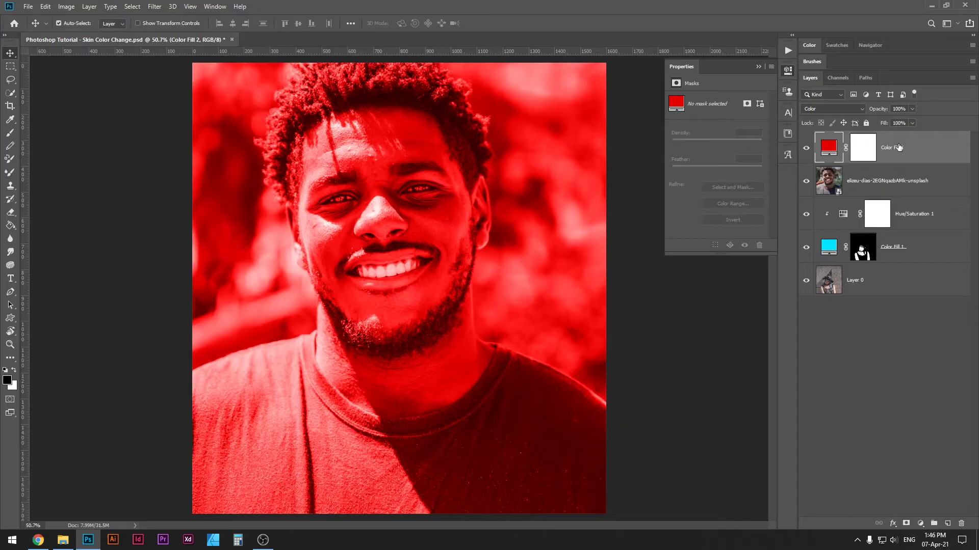
Invert the red fill layer's mask to black so the fill is hidden across the whole portrait.
left_click(867, 148)
key("b")
key("x")
key("x")
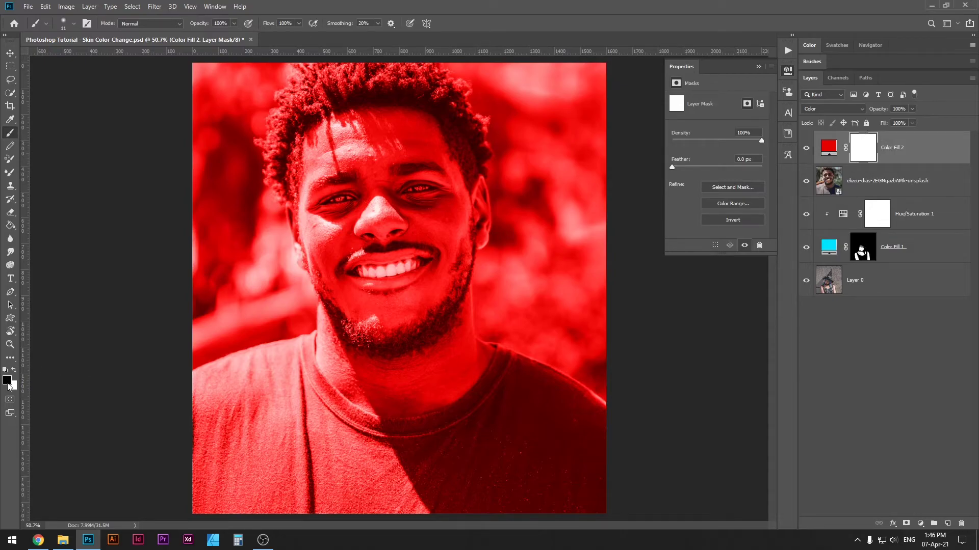
key("ctrl+i")
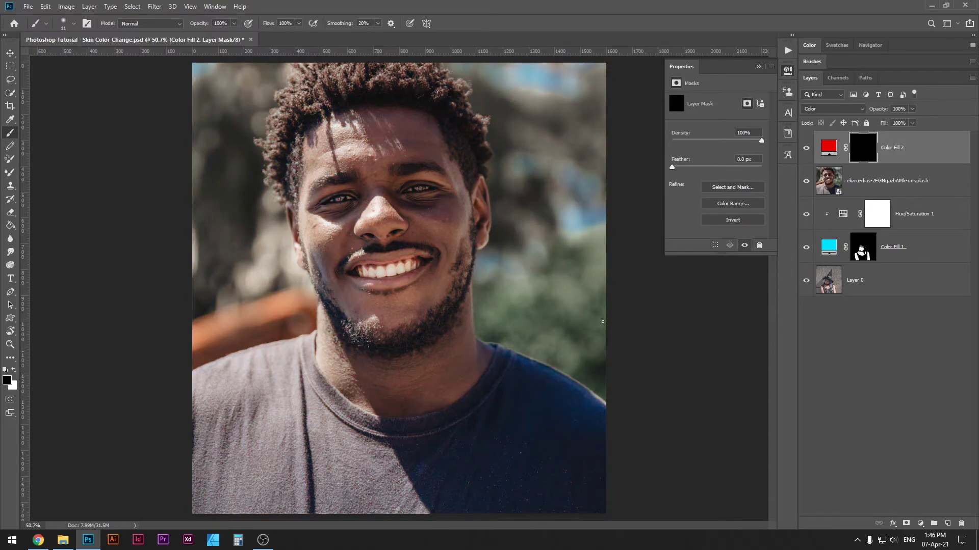
Paint the man's face and neck in white on the red fill's mask with a large soft brush.
key("x")
right_click(376, 277, "alt")
mouse_move(357, 153)
left_mouse_down()
mouse_move(335, 250)
mouse_move(355, 281)
mouse_move(430, 207)
mouse_move(469, 212)
mouse_move(472, 200)
mouse_move(451, 222)
mouse_move(428, 283)
mouse_move(360, 347)
mouse_move(340, 323)
mouse_move(351, 357)
mouse_move(405, 379)
mouse_move(446, 377)
mouse_move(444, 329)
mouse_move(421, 341)
left_mouse_up()
right_click(459, 214, "alt")
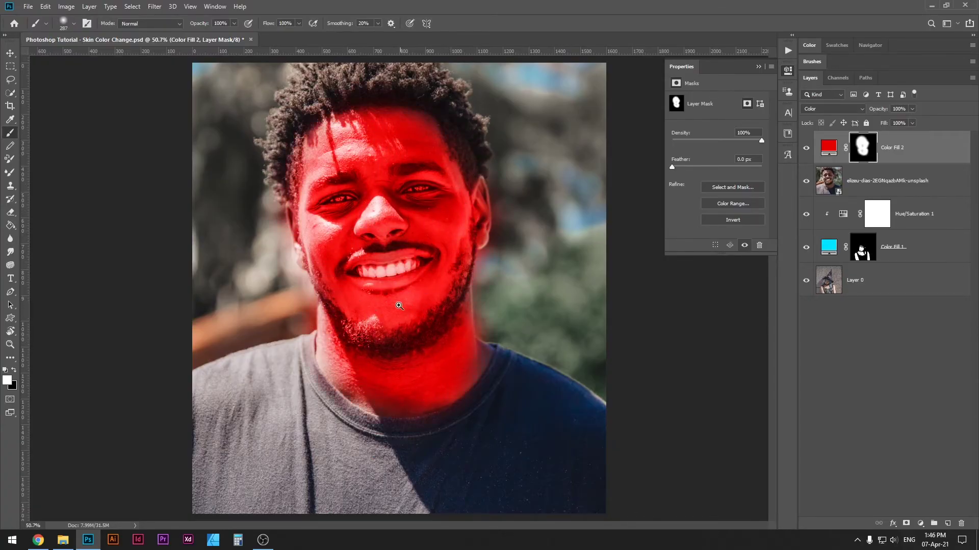
Remove the red from the man's lips and teeth by painting over them in black on the fill mask.
key("x")
scroll(398, 295, "up", 1)
right_click(391, 255, "alt")
mouse_move(338, 260)
left_mouse_down()
mouse_move(418, 250)
mouse_move(402, 259)
left_mouse_up()
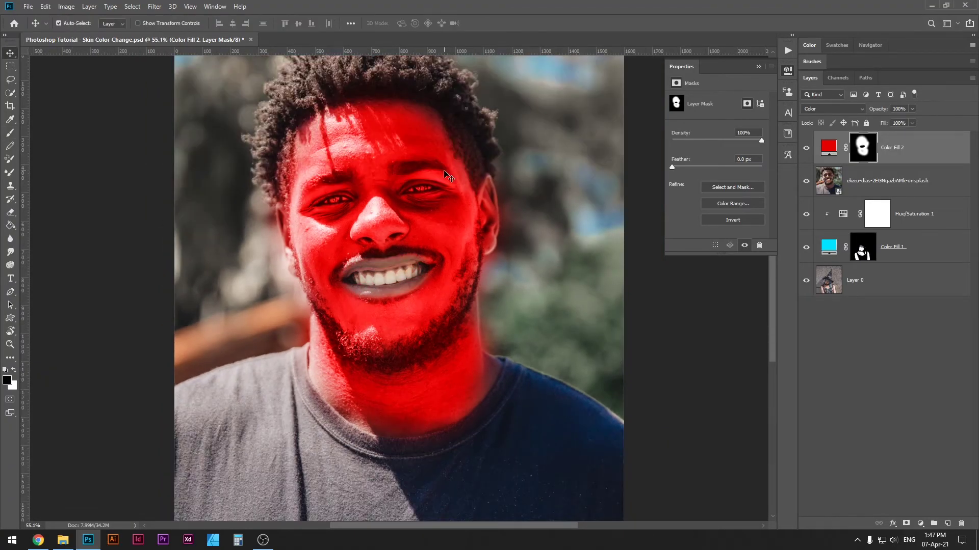
Add a Hue/Saturation adjustment layer above the red fill layer and clip it to that layer.
left_click(921, 525)
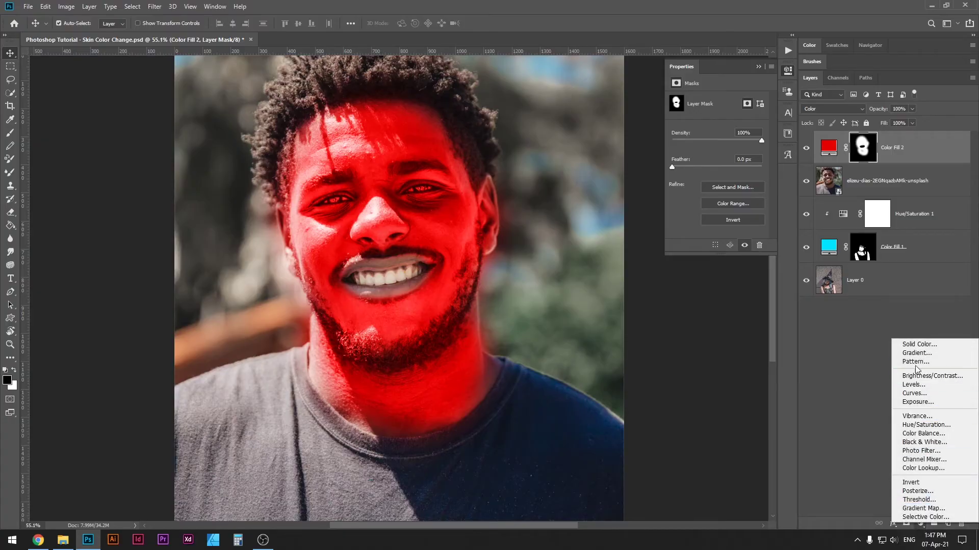
left_click(925, 425)
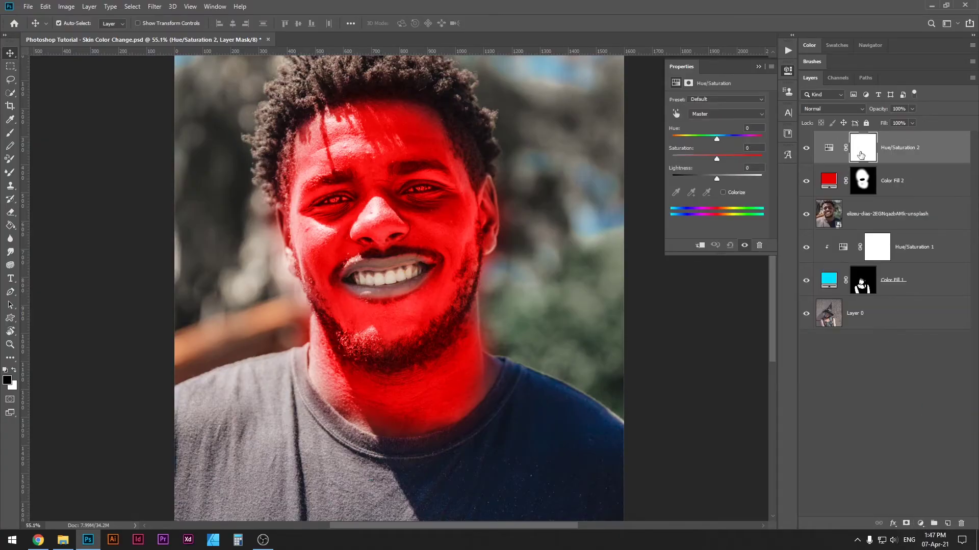
left_click_drag(924, 159, 897, 163)
left_click(898, 163, "alt")
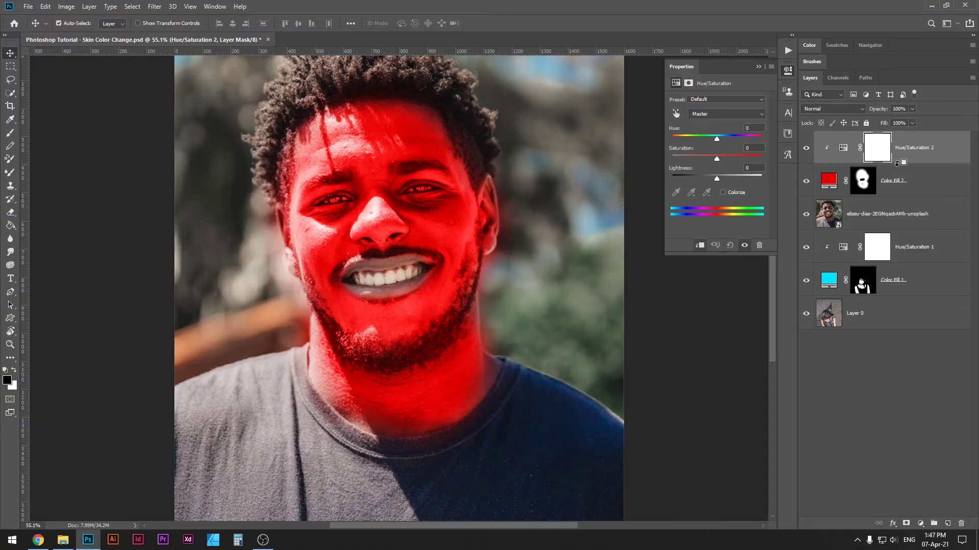
Lower the red fill's clipped Hue/Saturation saturation to -53 and try shifting its hue.
left_click_drag(716, 160, 707, 162)
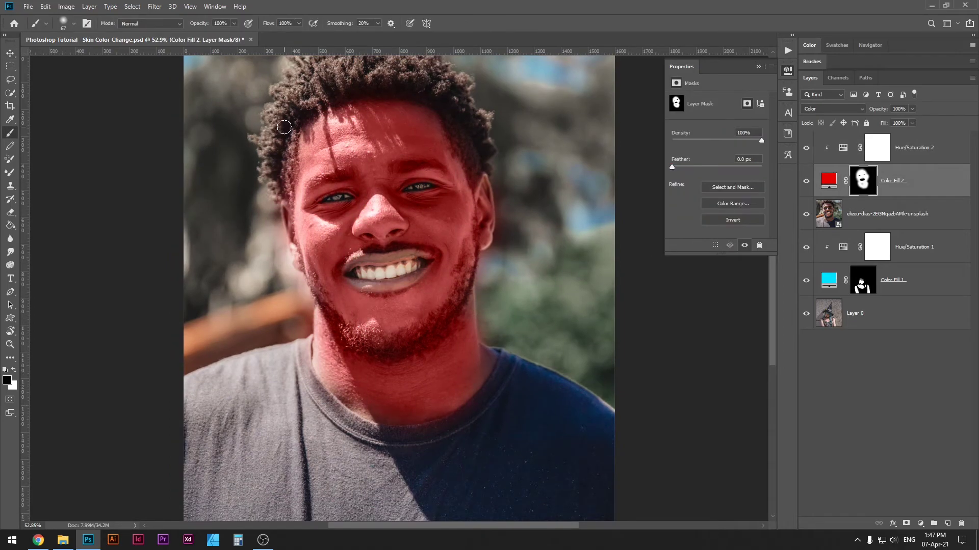
left_click(840, 155)
left_click(828, 181)
left_click(845, 154)
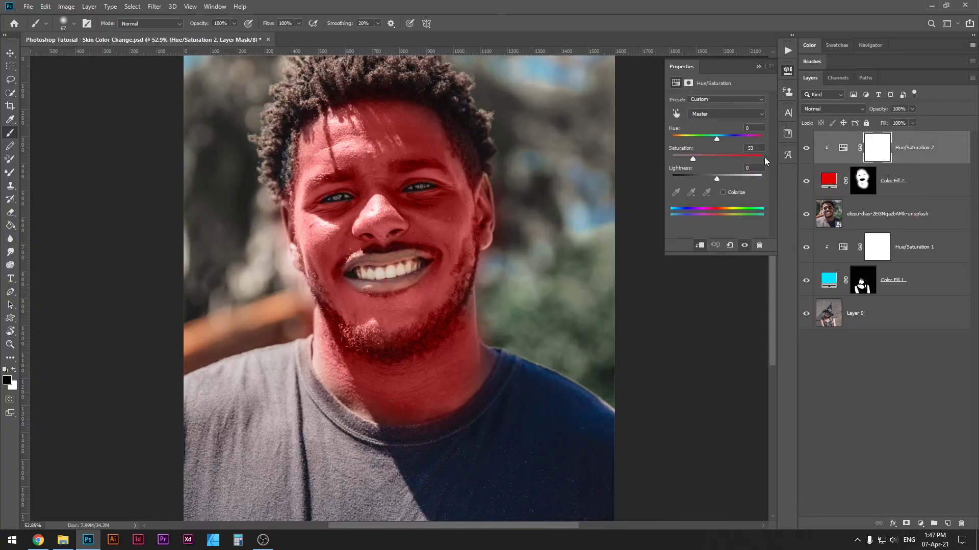
left_click_drag(715, 138, 690, 143)
Group the man's portrait with its fill and adjustment layers, and group the woman's three layers separately.
left_click(928, 193)
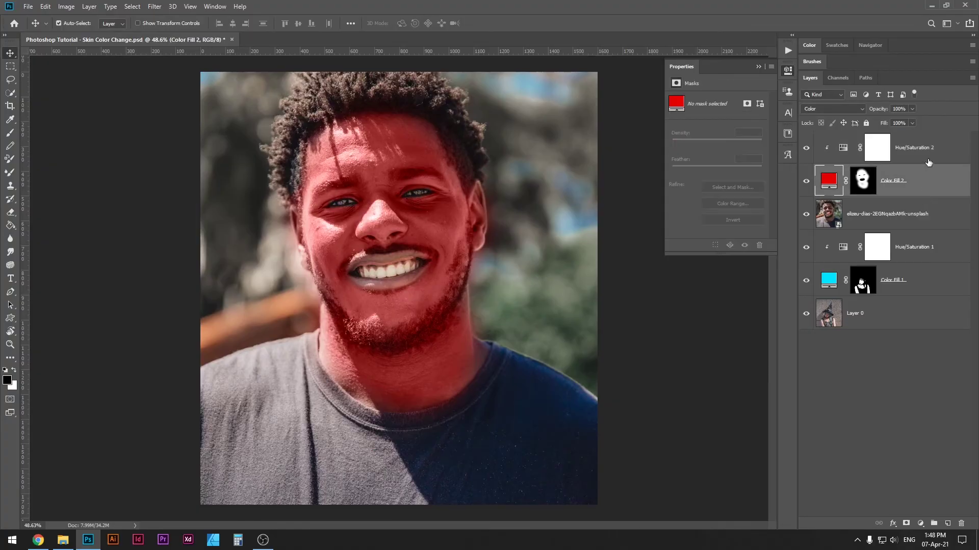
left_click(904, 218, "shift")
key("ctrl+g")
left_click(904, 171)
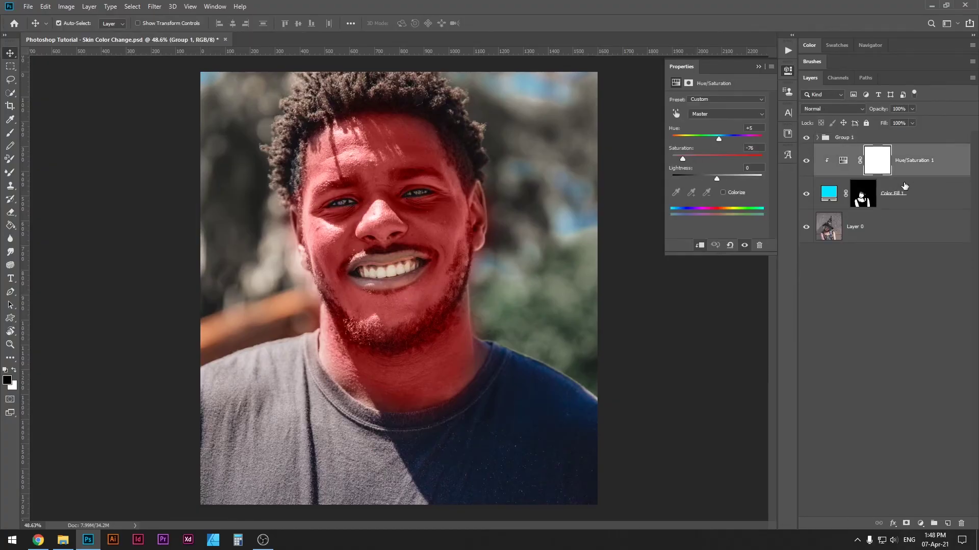
left_click(866, 227, "shift")
key("ctrl+g")
Hide the man's group, expand the woman's group, and compare her skin with and without the cyan fill.
left_click(806, 138)
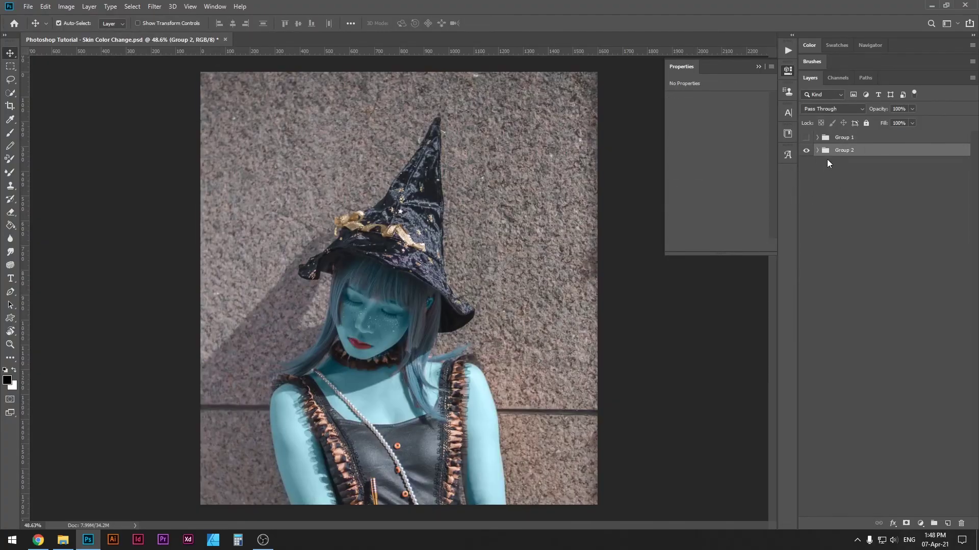
left_click(817, 150)
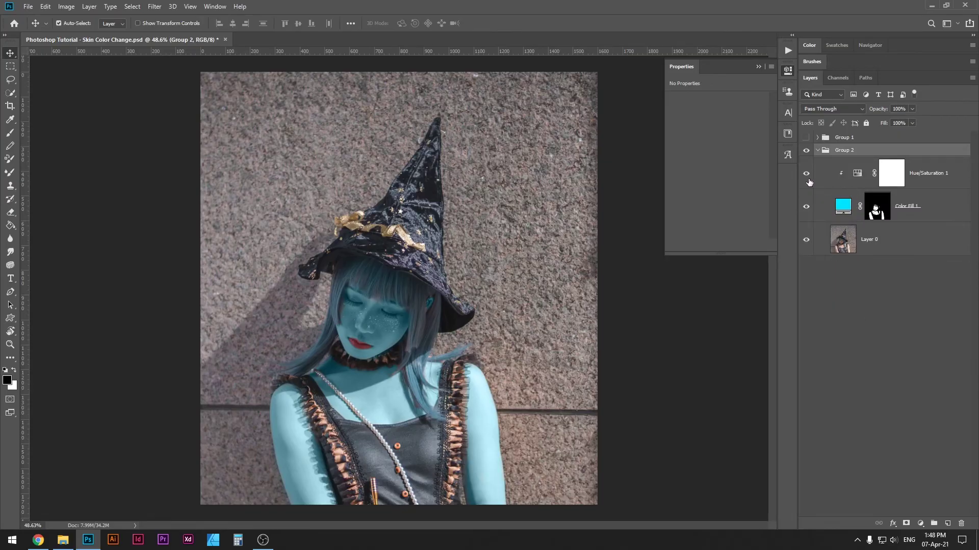
left_click(807, 206)
left_click(806, 207)
Show and expand the man's group, compare his skin with and without the red fill, and collapse both groups.
left_click(806, 137)
left_click(818, 138)
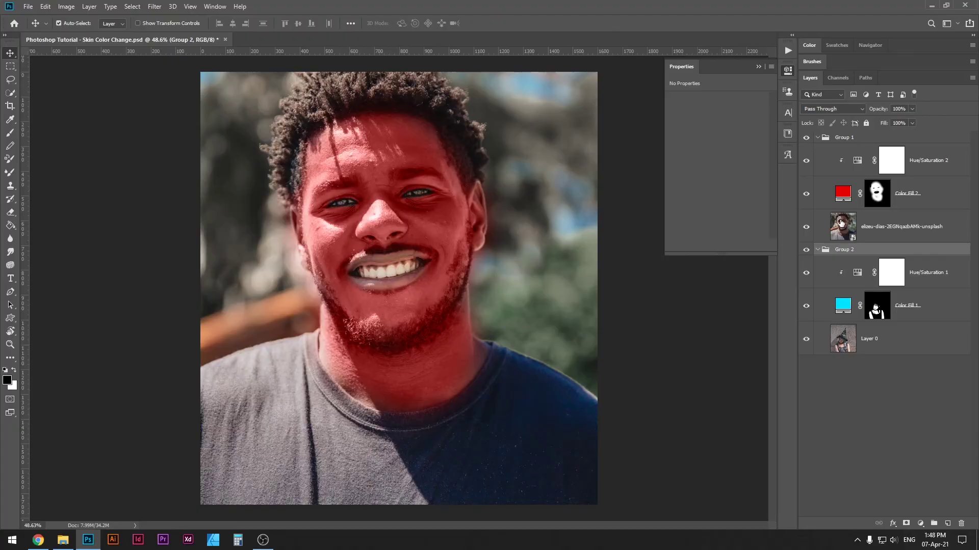
left_click(805, 195)
left_click(817, 137)
left_click(817, 150)
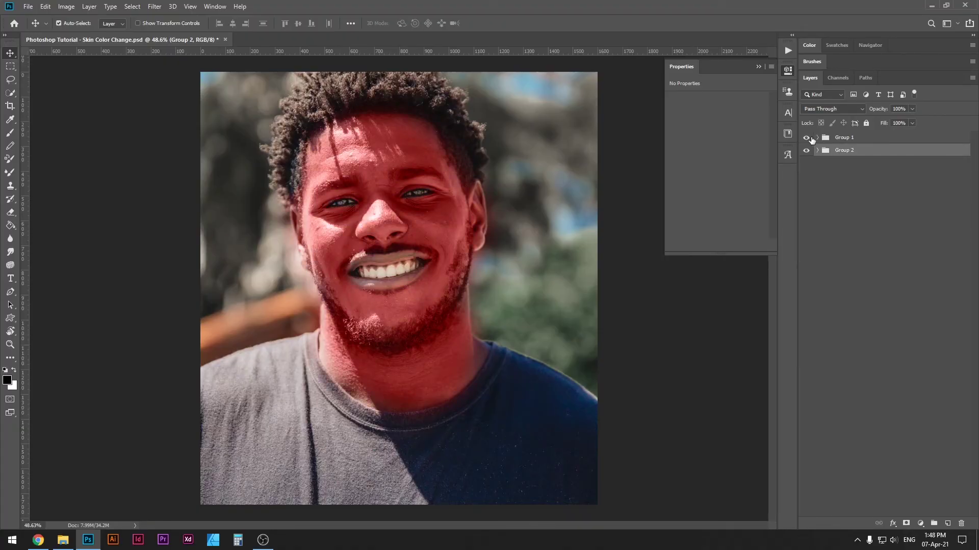
Compare the two finished portraits by toggling the man's group visibility, leaving that group hidden.
left_click(810, 138)
left_click(808, 138)
left_click(808, 139)
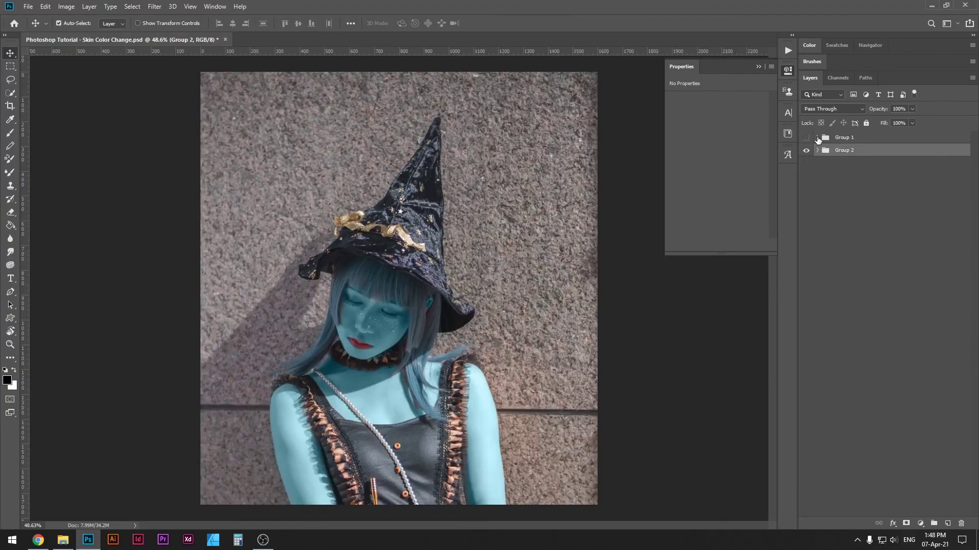